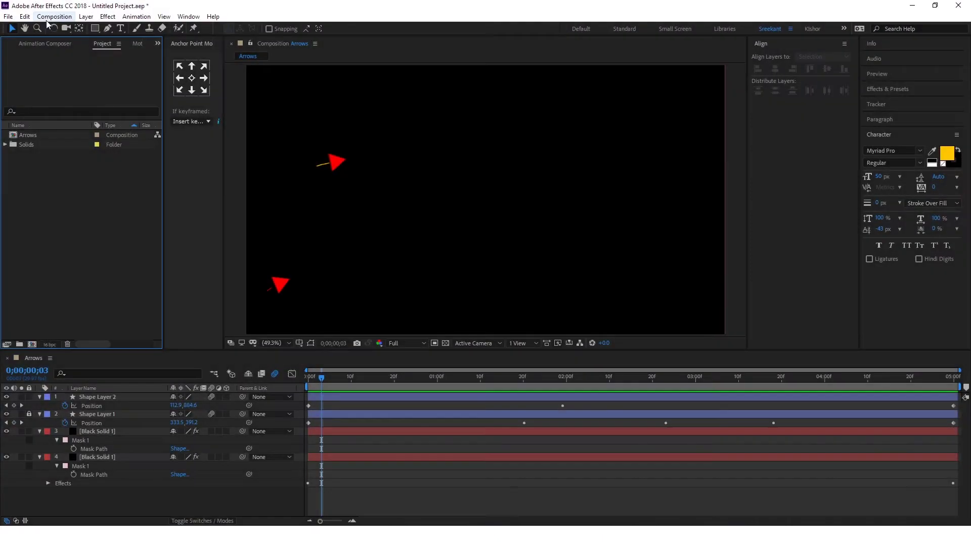
Create a 1920 x 1080 composition at 29.97 fps with a duration of 10 seconds.
left_click(54, 16)
left_click(50, 29)
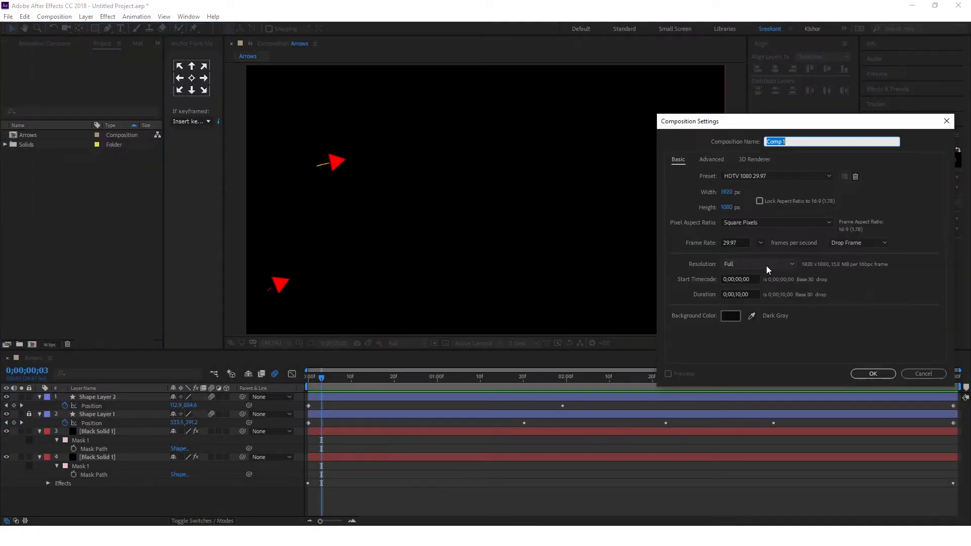
left_click_drag(802, 134, 480, 116)
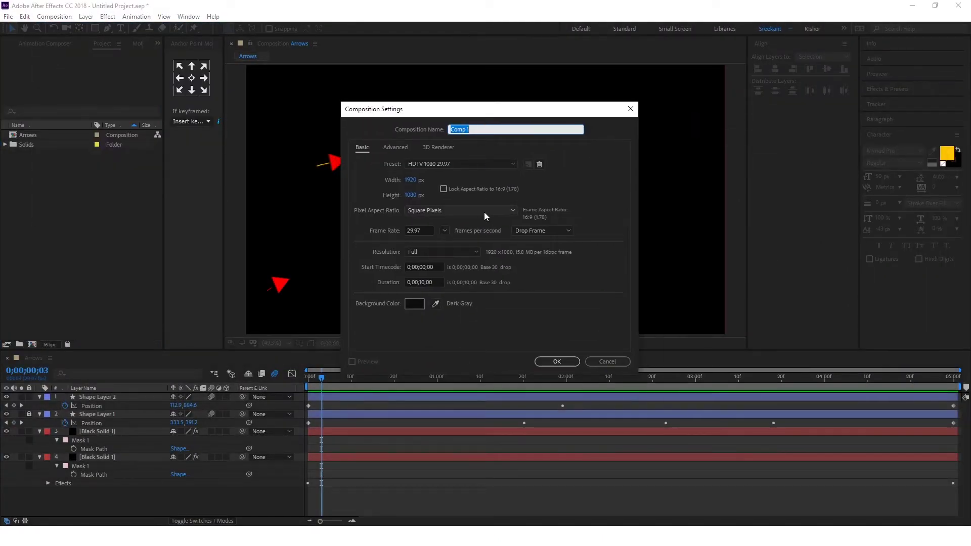
left_click(565, 360)
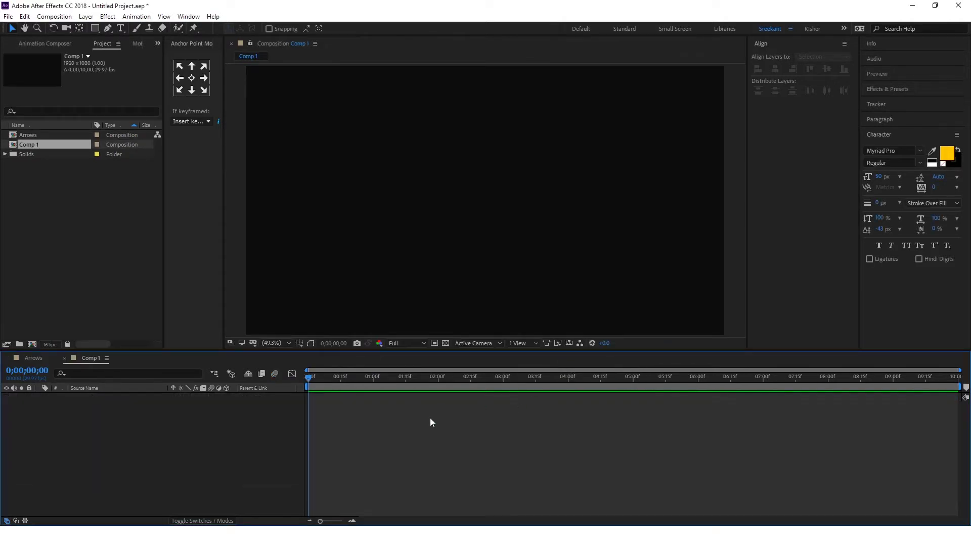
Add a black 1920 x 1080 px solid layer to the new composition.
right_click(402, 463)
mouse_move(505, 358)
left_click(553, 378)
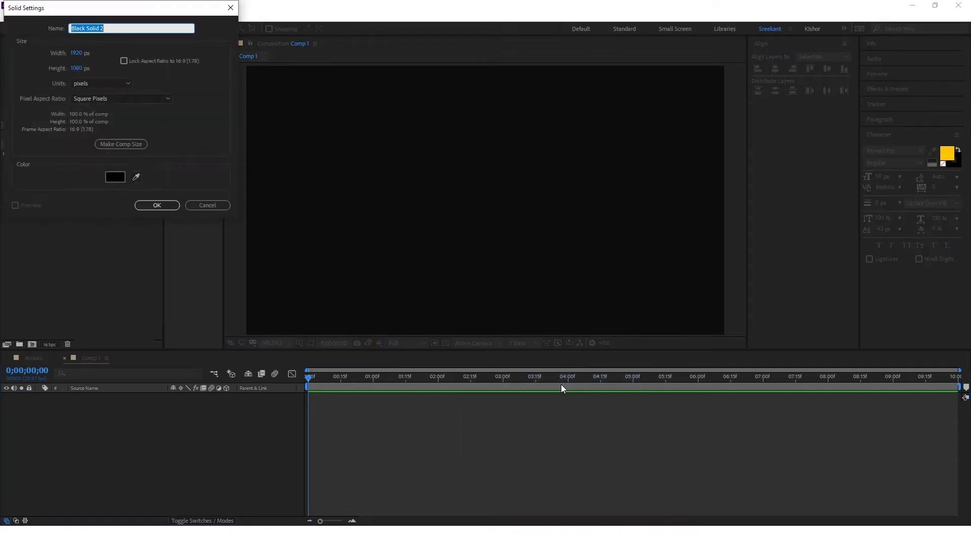
left_click(157, 205)
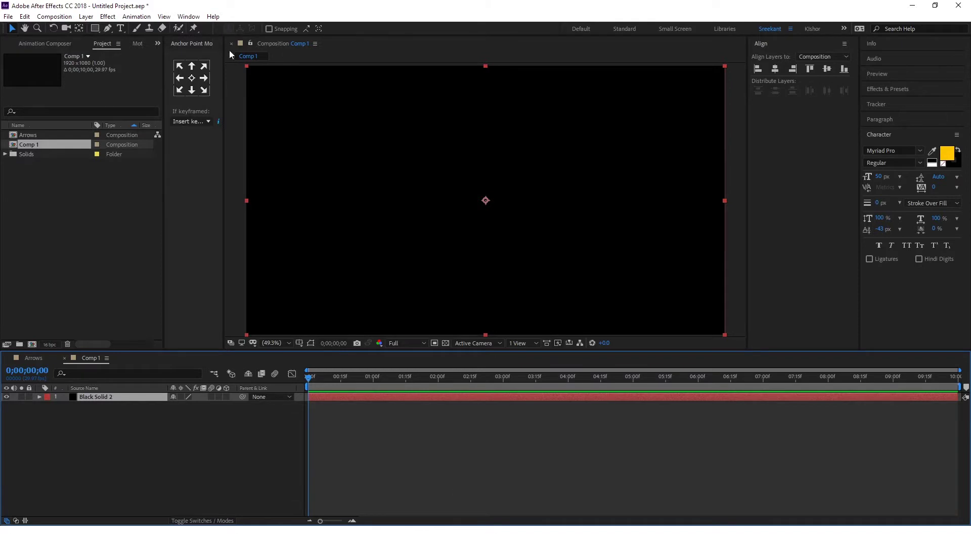
Draw a long, open, winding mask path with the Pen tool on the black solid, from its lower left around the frame to the upper middle.
left_click(108, 28)
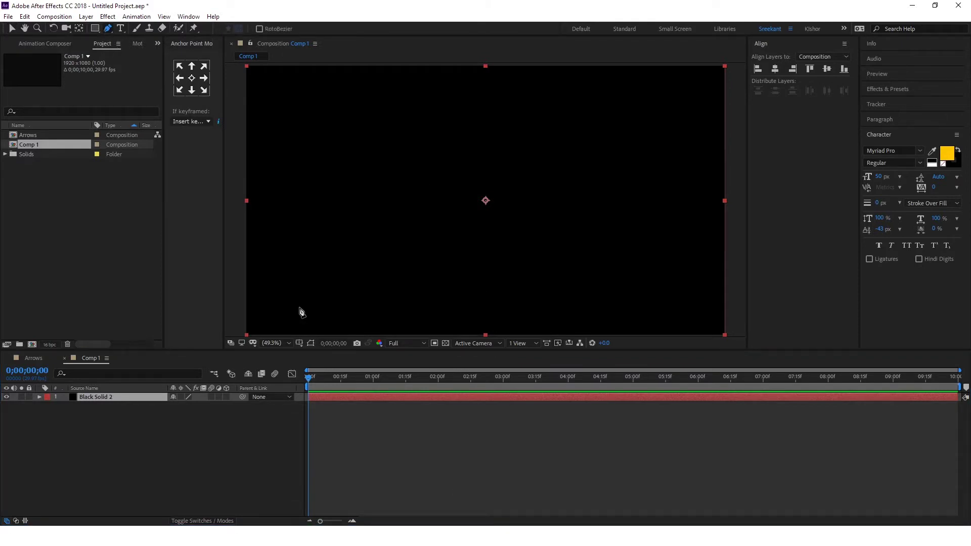
left_click(298, 299)
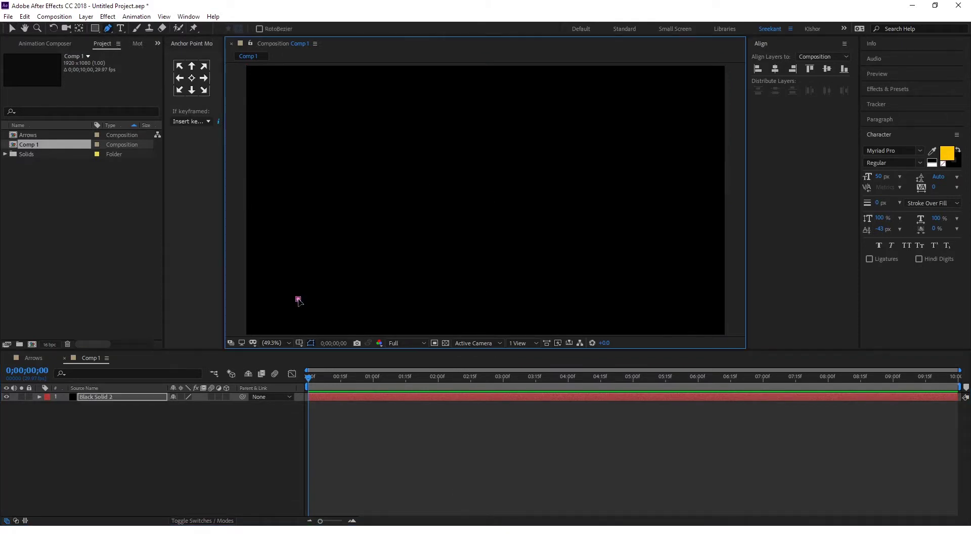
left_click_drag(373, 191, 454, 187)
left_click_drag(529, 221, 568, 182)
left_click_drag(614, 143, 628, 149)
left_click_drag(649, 190, 648, 200)
left_click_drag(613, 272, 590, 292)
left_click_drag(493, 296, 438, 290)
left_click_drag(365, 260, 403, 202)
left_click_drag(409, 158, 430, 133)
left_click_drag(491, 140, 508, 143)
left_click_drag(564, 103, 657, 126)
left_click_drag(677, 217, 678, 238)
left_click_drag(632, 306, 590, 310)
left_click_drag(450, 274, 415, 245)
left_click_drag(366, 296, 338, 286)
left_click_drag(286, 206, 305, 165)
left_click_drag(377, 110, 409, 99)
left_click_drag(490, 98, 508, 91)
Create a new shape layer and add a polystar path to its contents.
right_click(435, 481)
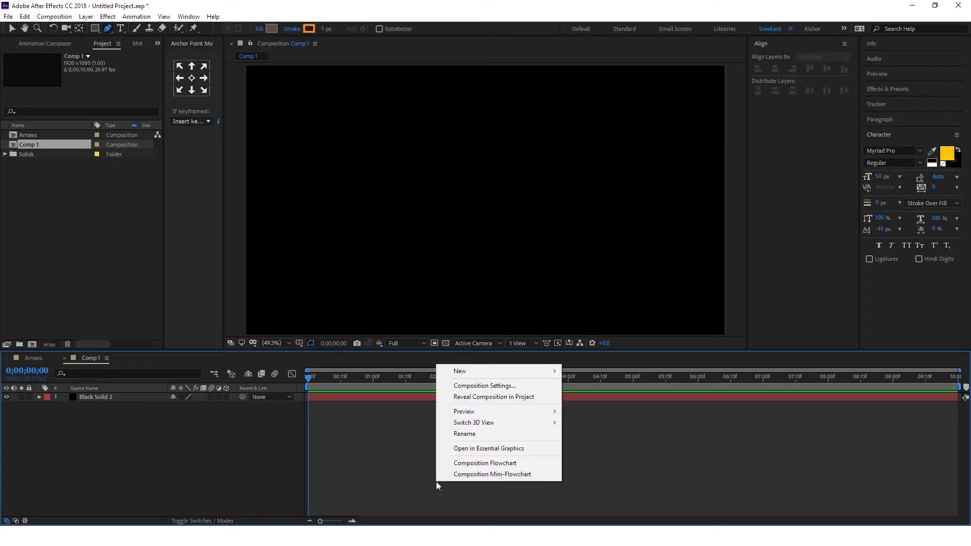
mouse_move(484, 374)
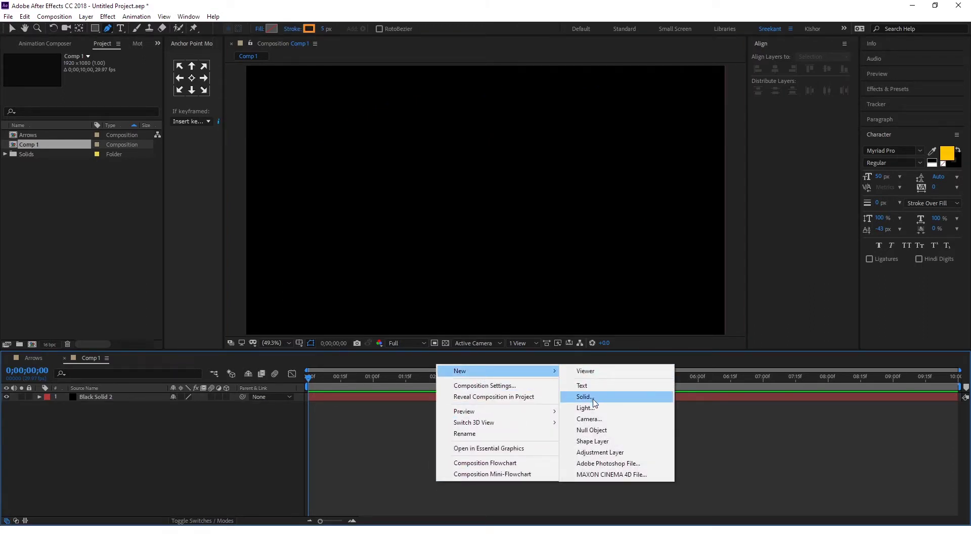
left_click(592, 442)
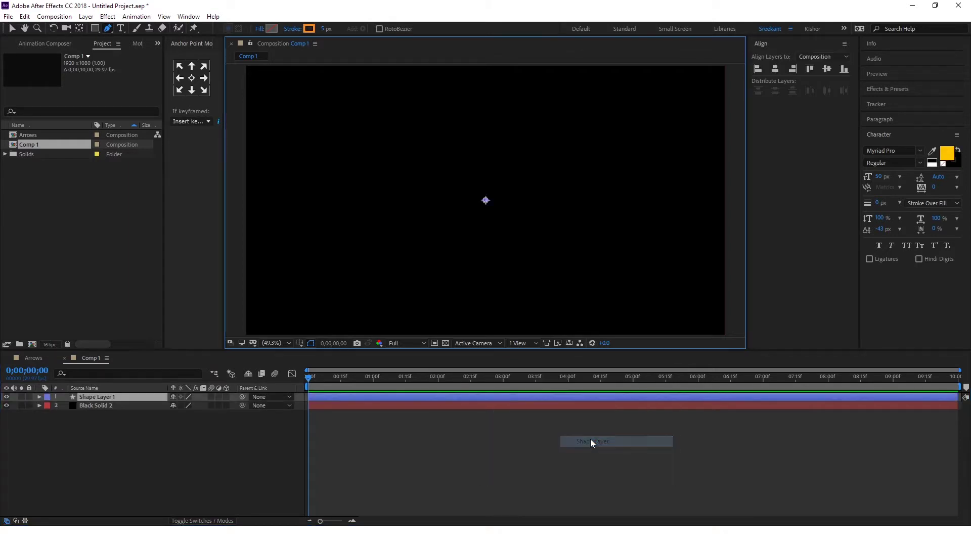
left_click(40, 397)
left_click(231, 406)
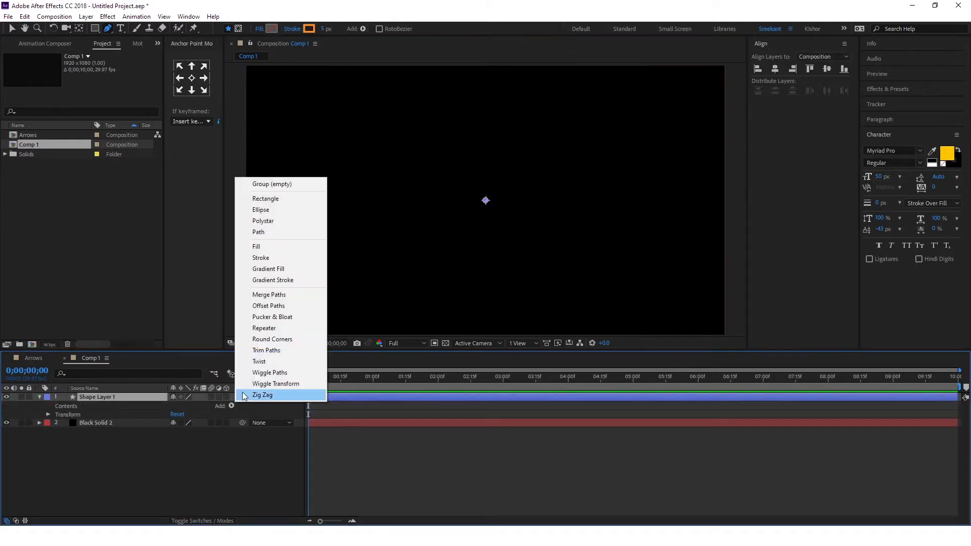
left_click(274, 221)
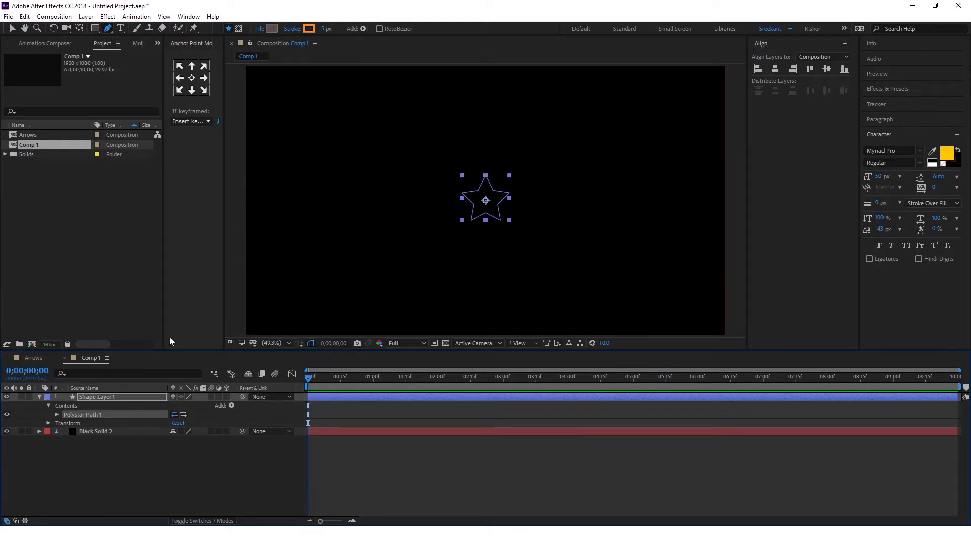
Set the polystar's number of points to 3 to form a triangle.
left_click(57, 415)
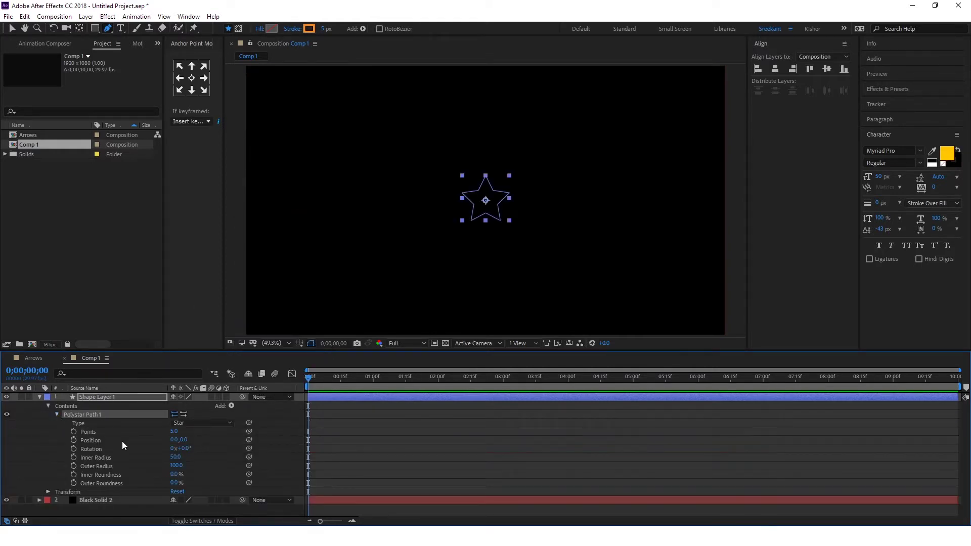
left_click(175, 432)
type("3")
key("Return")
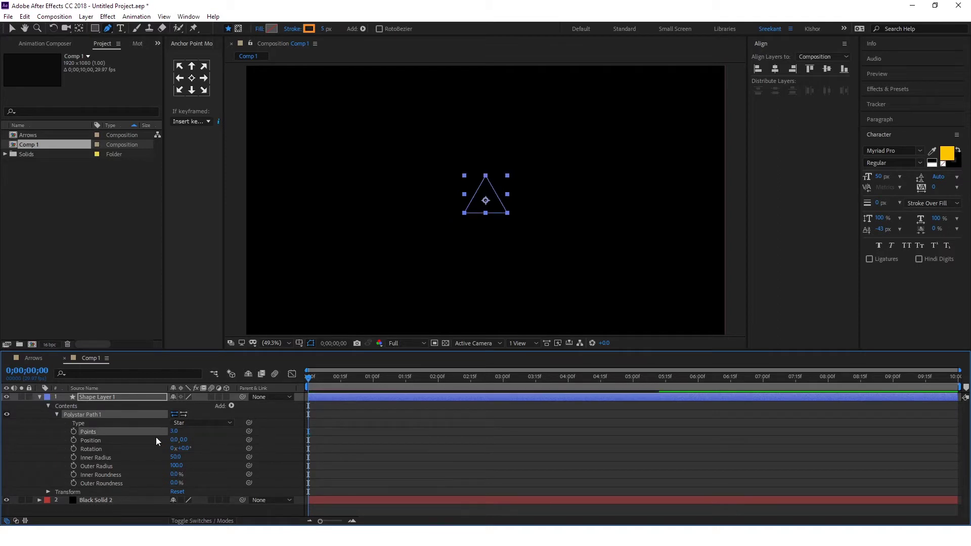
Add a fill to the triangle and confirm its color as red FF0000.
left_click(231, 405)
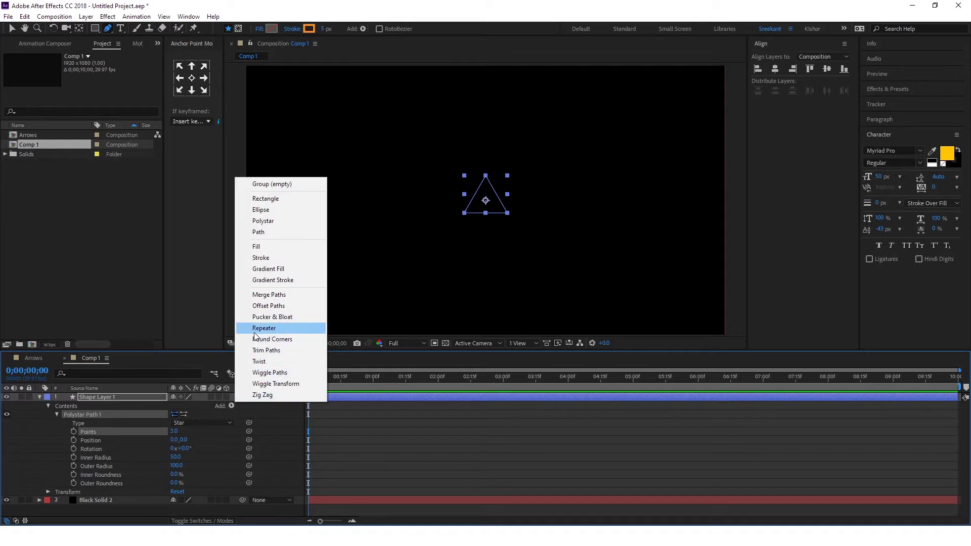
left_click(268, 247)
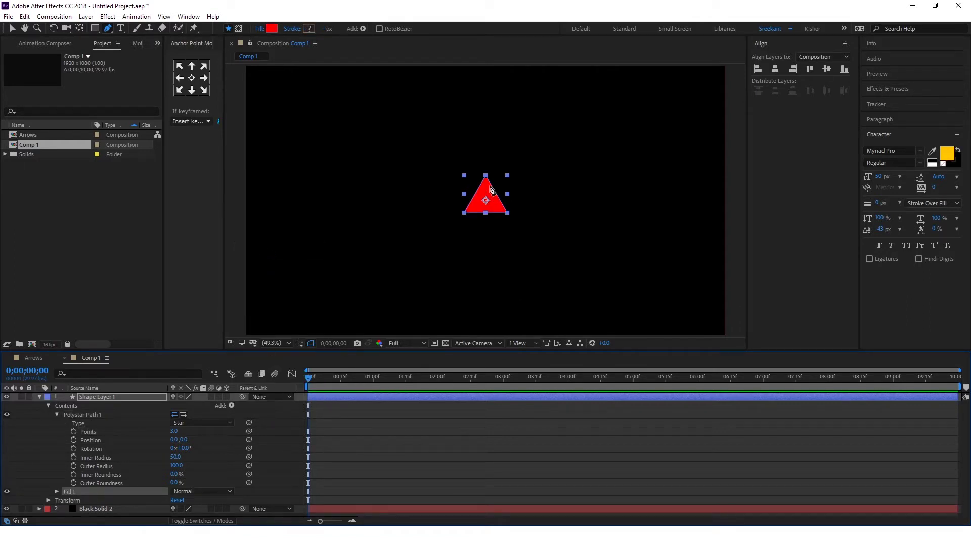
left_click(273, 30)
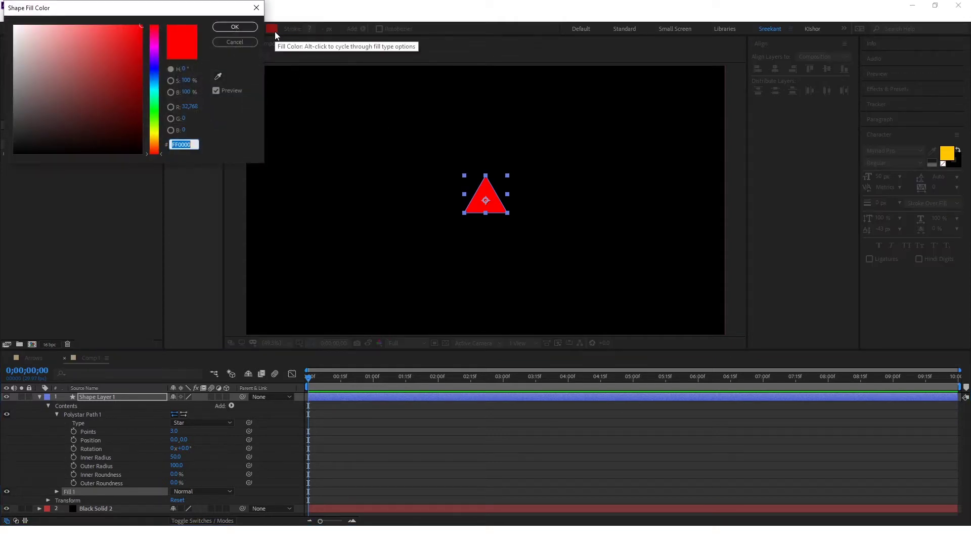
left_click_drag(157, 104, 166, 21)
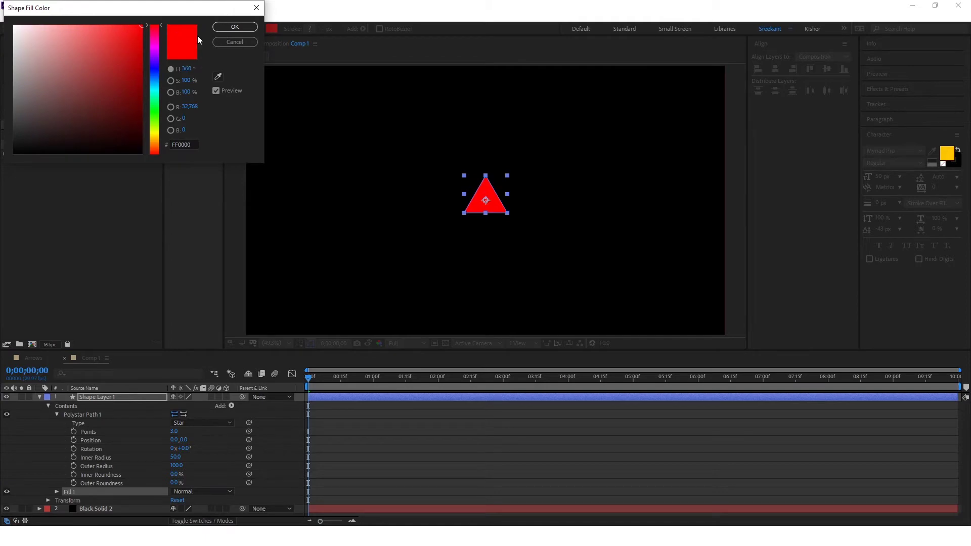
left_click(235, 27)
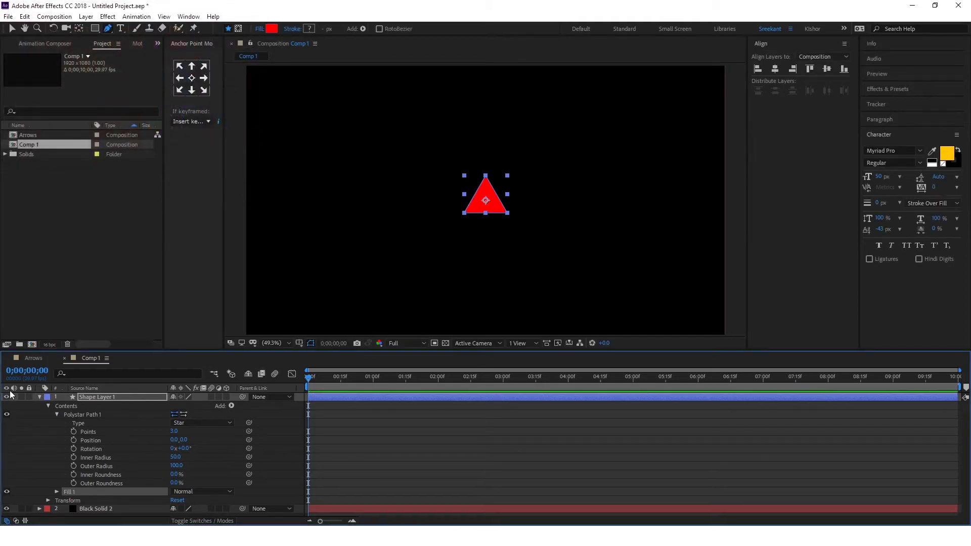
Scale the triangle's shape layer to 75%.
left_click(40, 398)
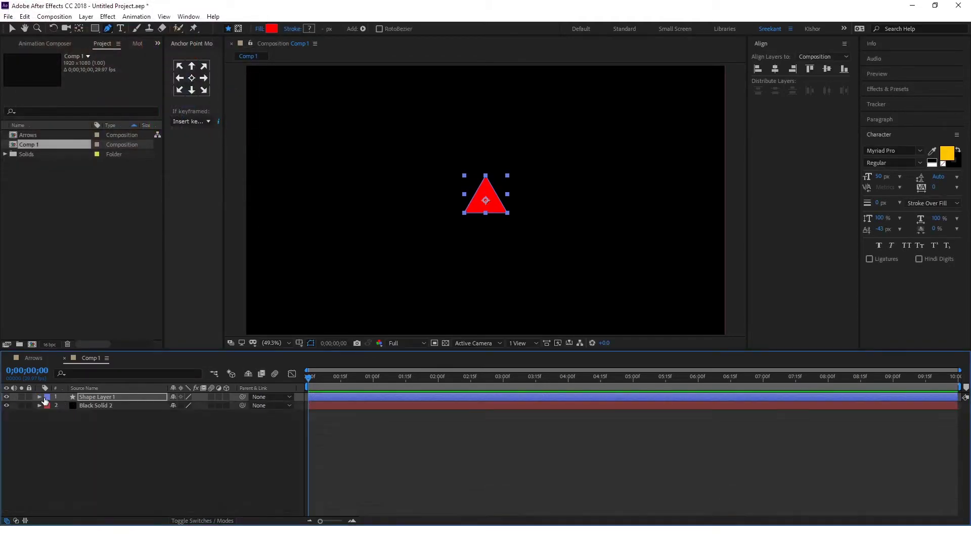
left_click(362, 400)
left_click(11, 28)
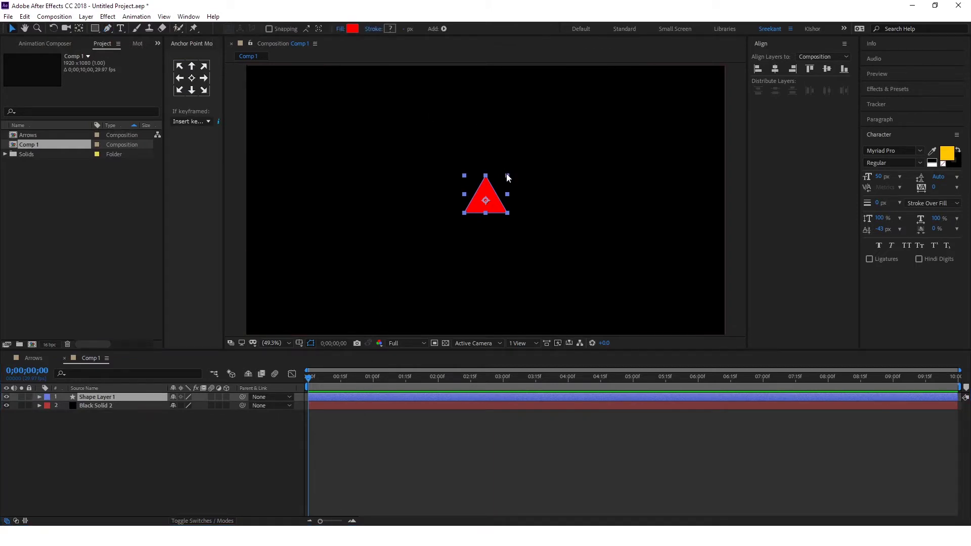
key("s")
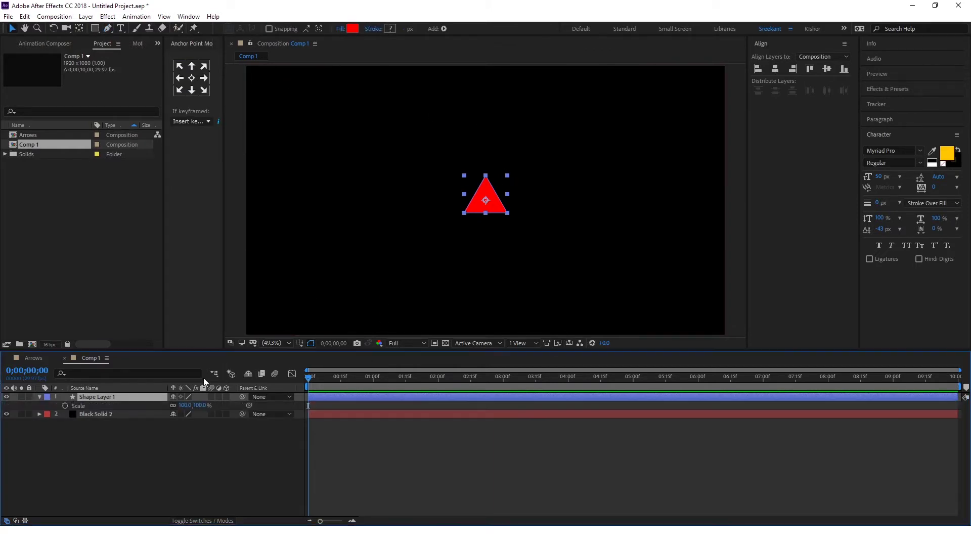
mouse_move(183, 407)
left_mouse_down()
mouse_move(172, 409)
mouse_move(181, 410)
left_mouse_up()
left_click(182, 406)
type("75")
key("Return")
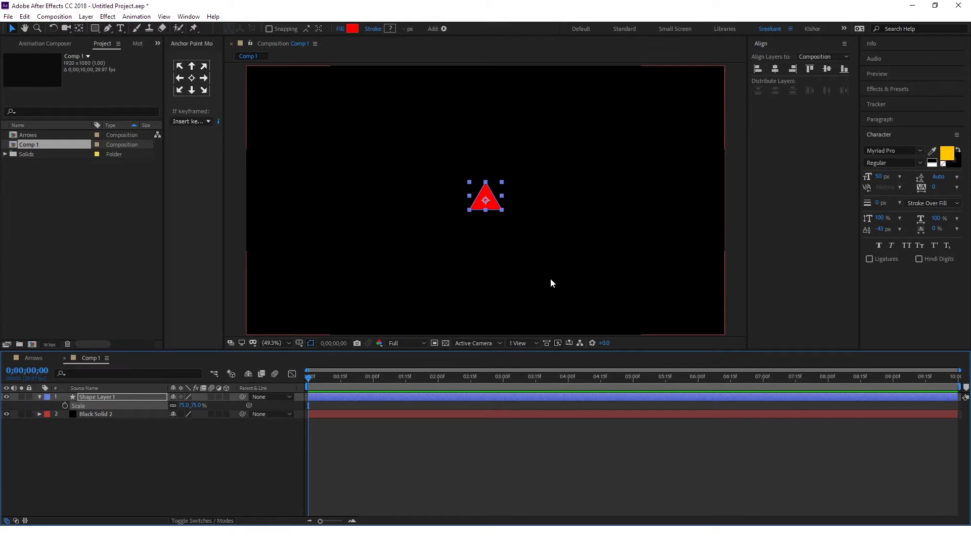
Move the triangle's anchor point to the midpoint of its bottom edge and fit the composition in the viewer.
left_click(396, 400)
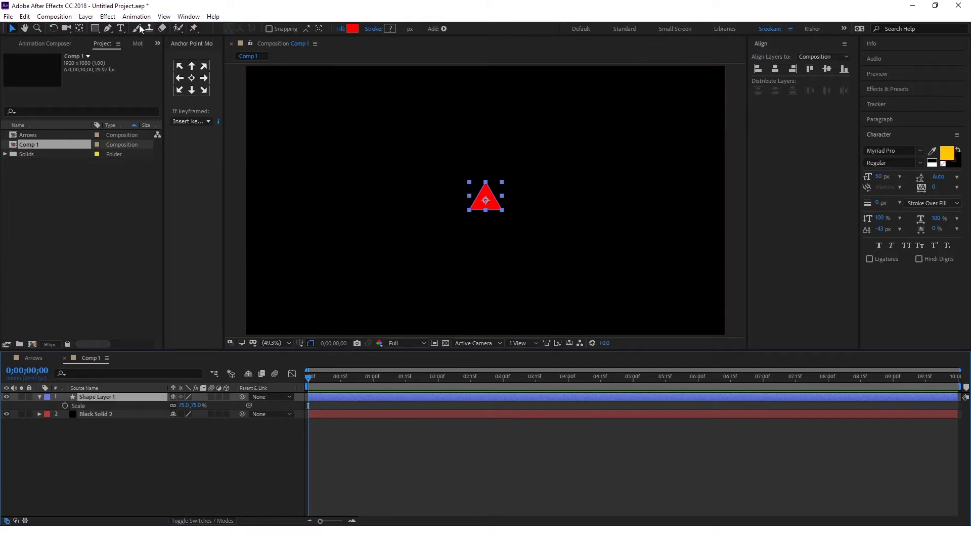
left_click(80, 30)
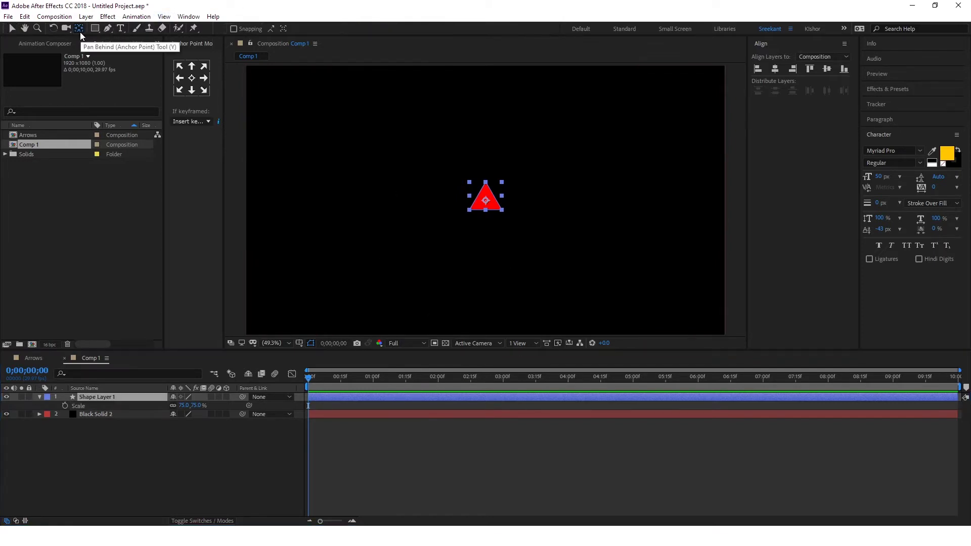
scroll(493, 217, "up", 3)
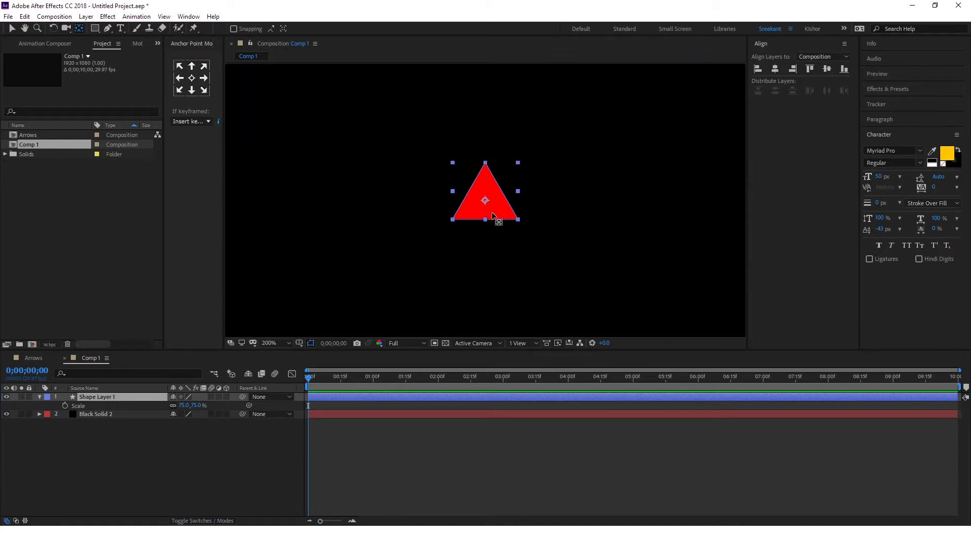
scroll(493, 217, "up", 3)
scroll(491, 211, "down", 1)
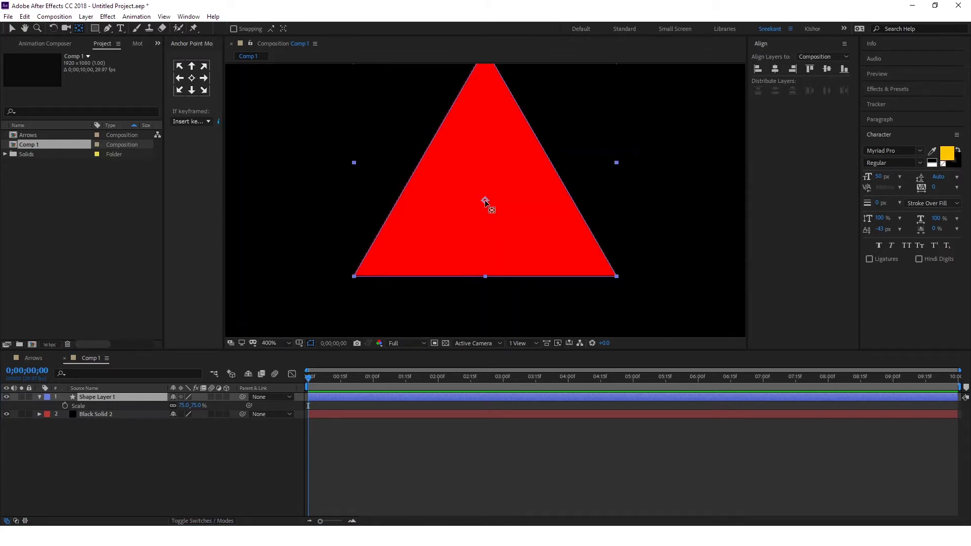
left_click_drag(485, 225, 485, 278)
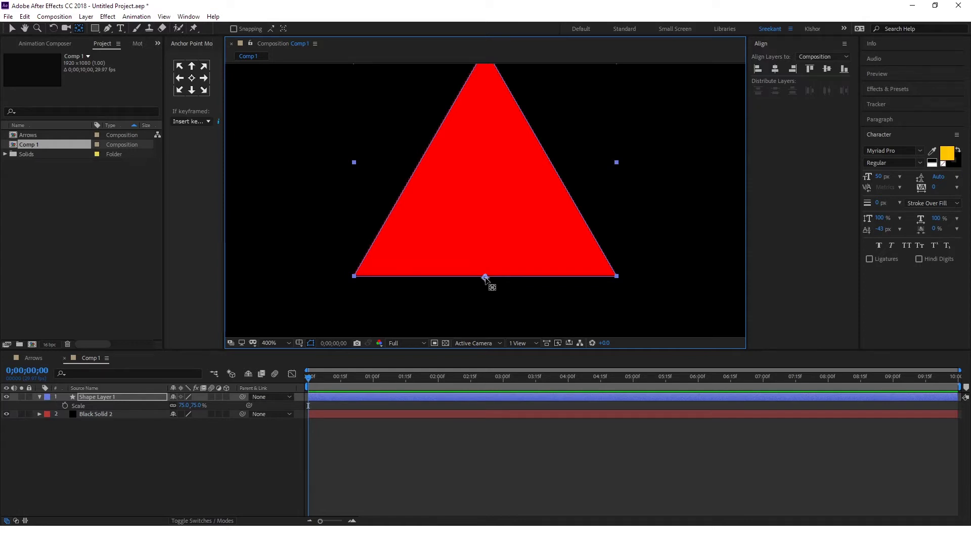
left_click(283, 342)
left_click(282, 170)
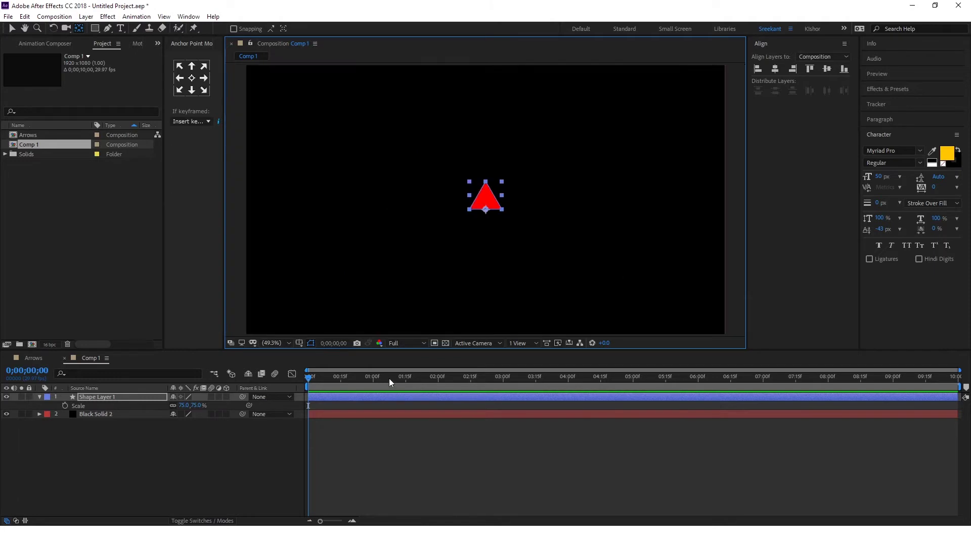
Copy the Mask Path property of Mask 1 on the black solid.
left_click(352, 441)
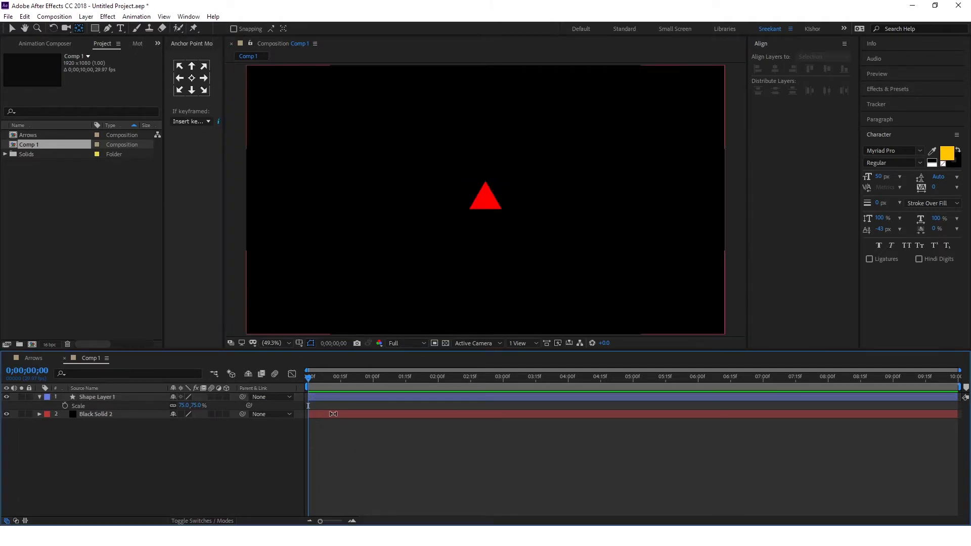
left_click(333, 414)
key("m")
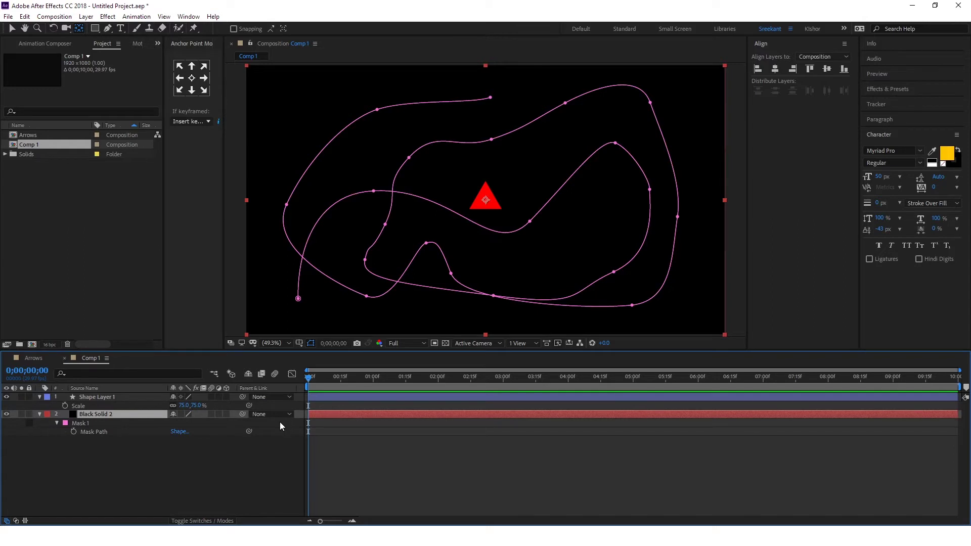
key("m")
left_click(39, 414)
left_click(47, 423)
left_click(57, 432)
left_click(100, 441)
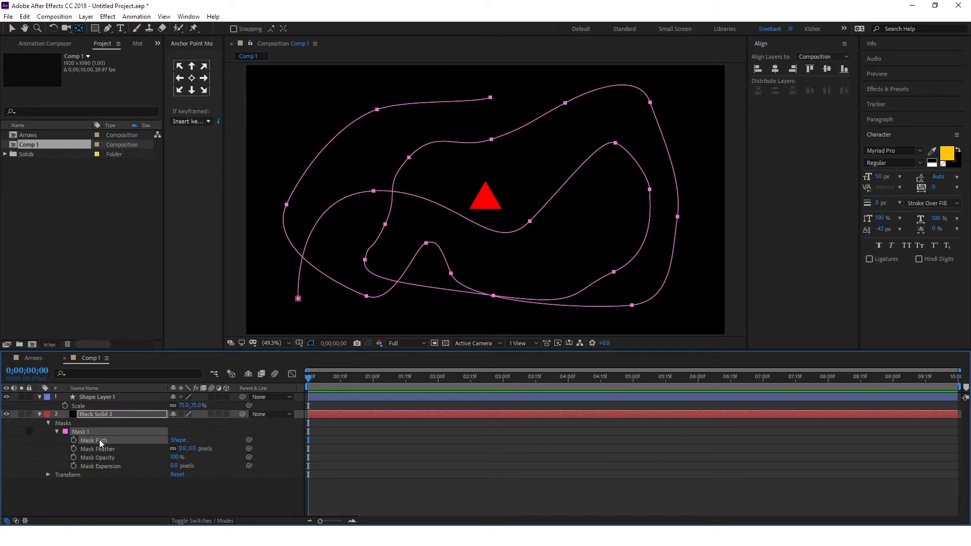
left_click(25, 16)
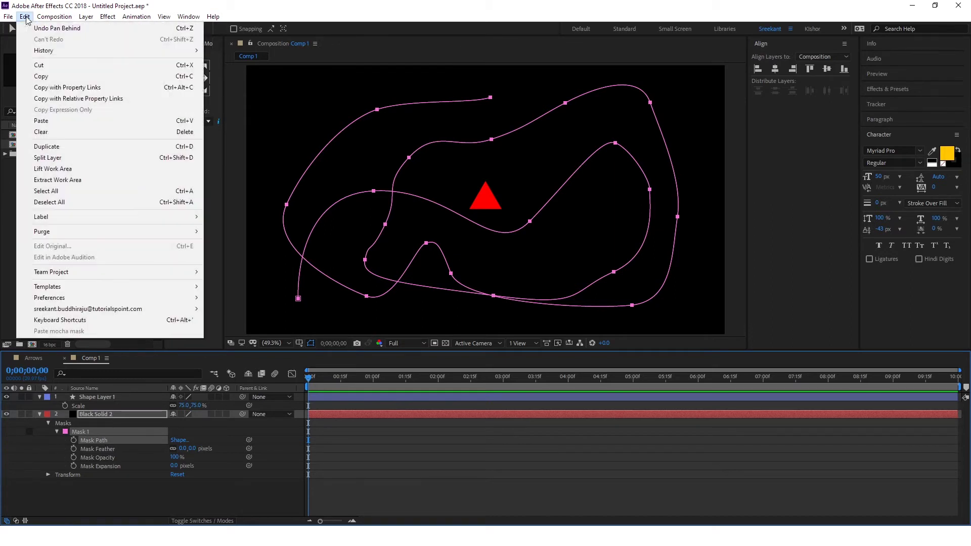
left_click(36, 77)
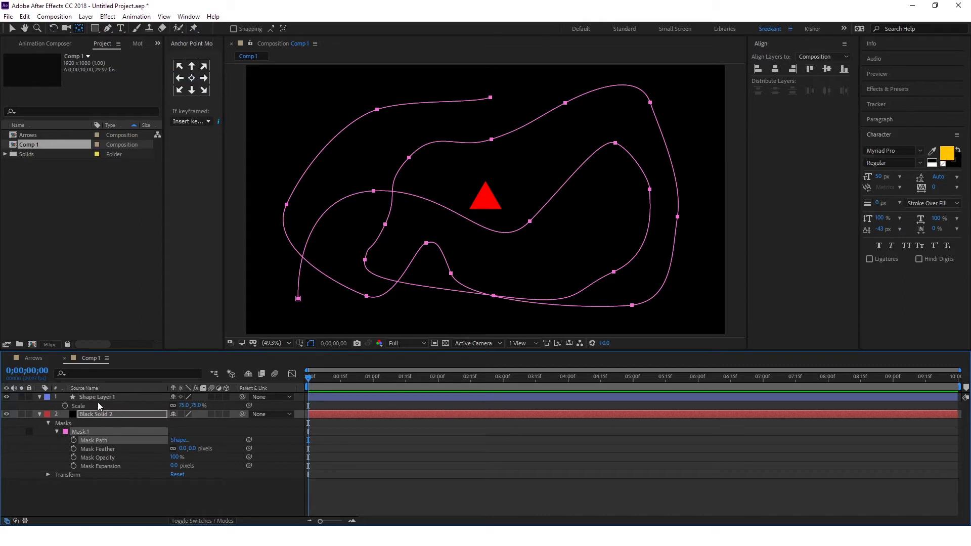
Paste the copied mask path into the Position property of Shape Layer 1.
left_click(85, 396)
left_click(40, 414)
left_click(39, 397)
left_click(39, 397)
left_click(49, 415)
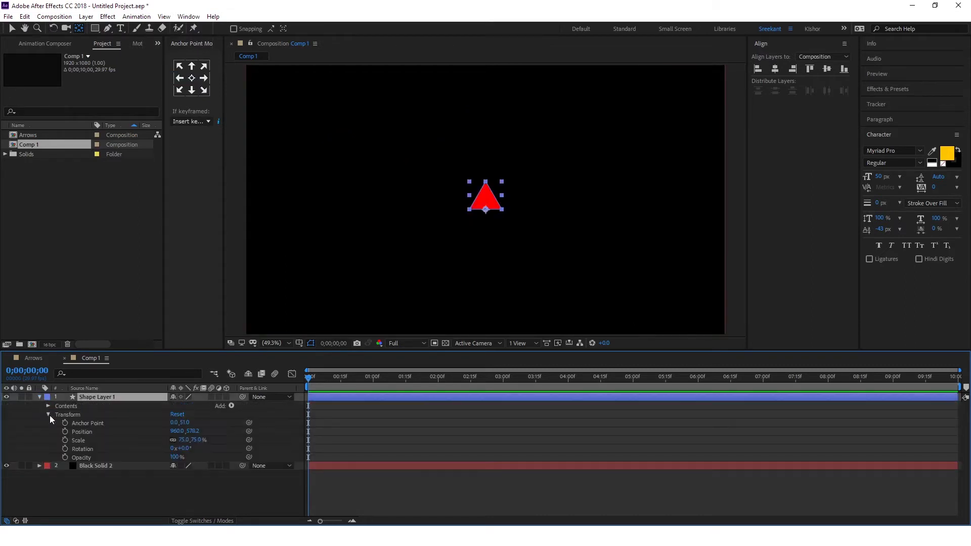
left_click(80, 433)
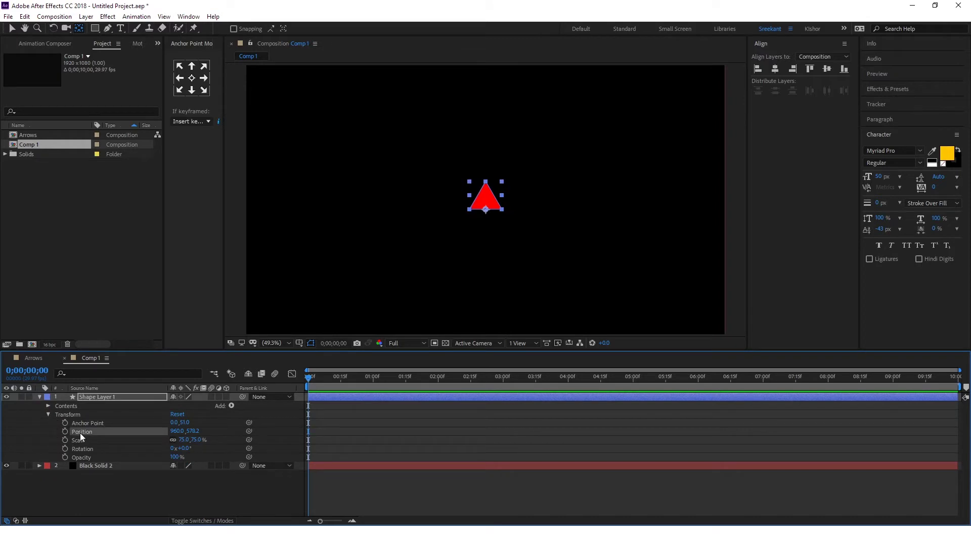
left_click(24, 17)
left_click(33, 121)
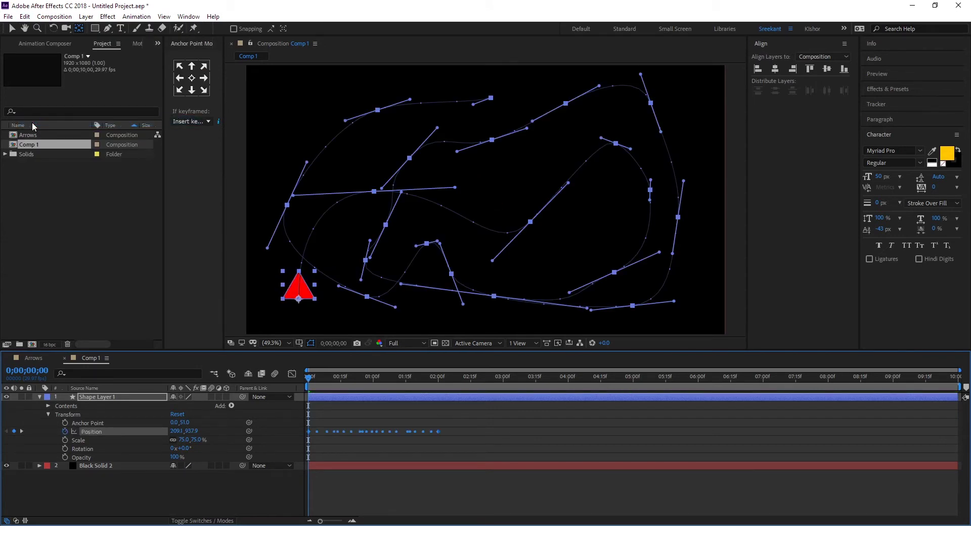
Stretch the triangle's position keyframes proportionally so the last one falls at the composition's end, and preview the motion.
left_click(462, 412)
left_click_drag(438, 431, 957, 452)
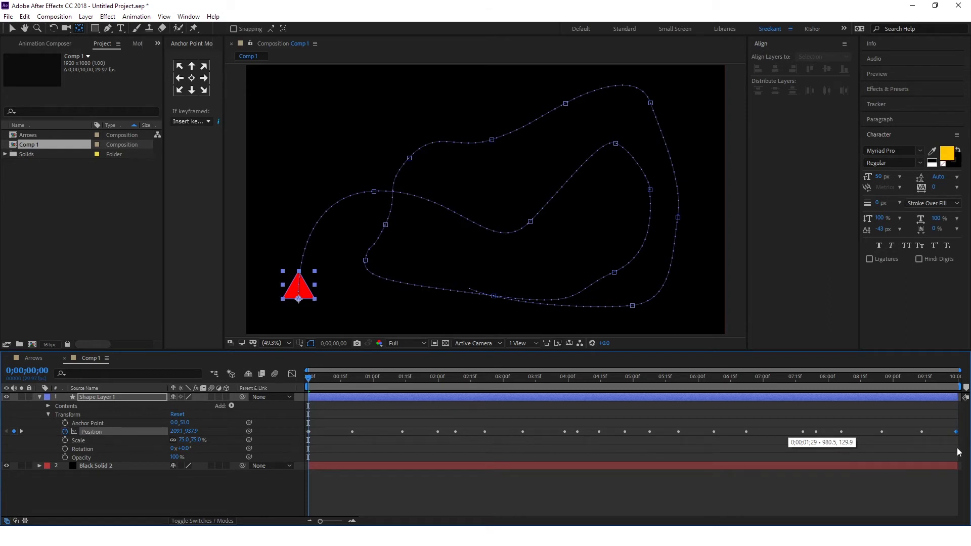
left_click(329, 496)
key("space")
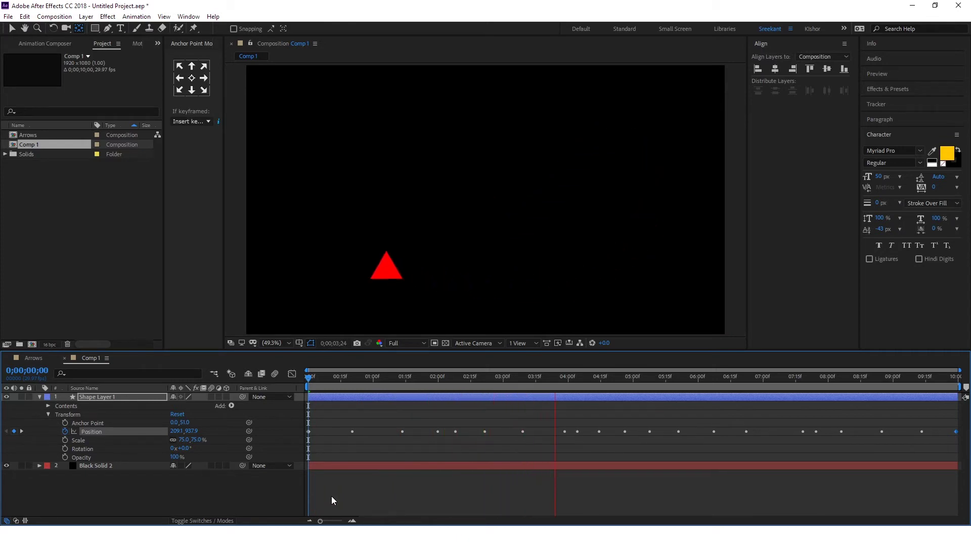
left_click(336, 422)
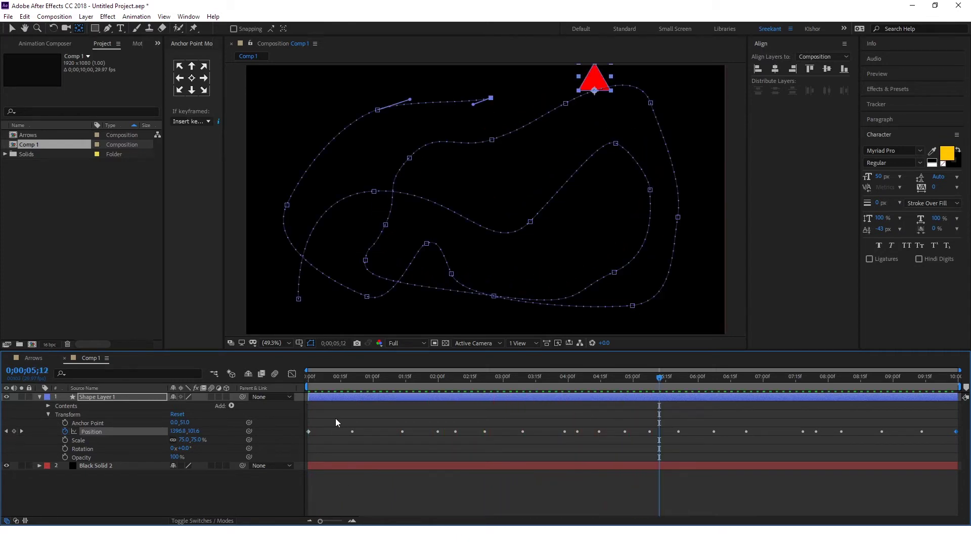
left_click_drag(333, 387, 265, 393)
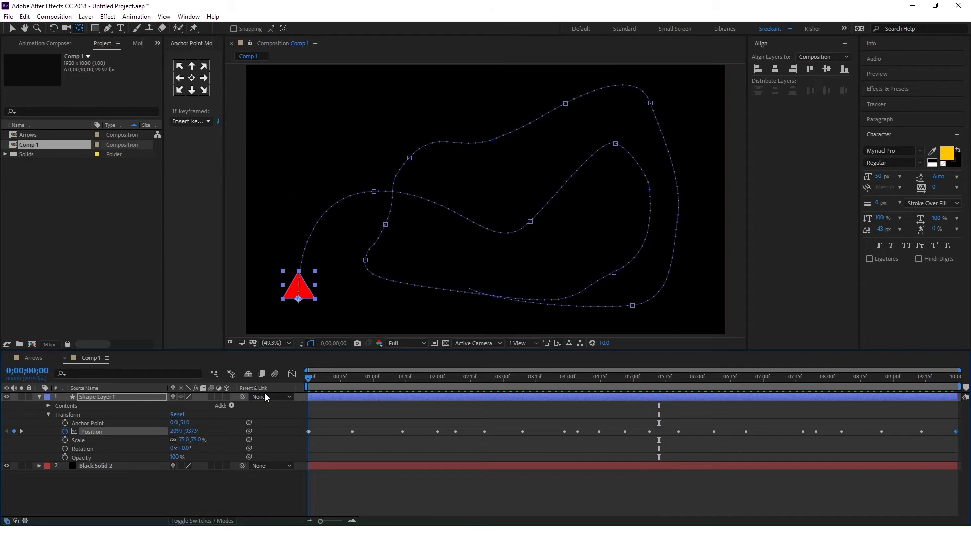
Set the triangle layer's Auto-Orientation to Orient Along Path.
left_click(12, 29)
left_click(309, 293)
right_click(308, 293)
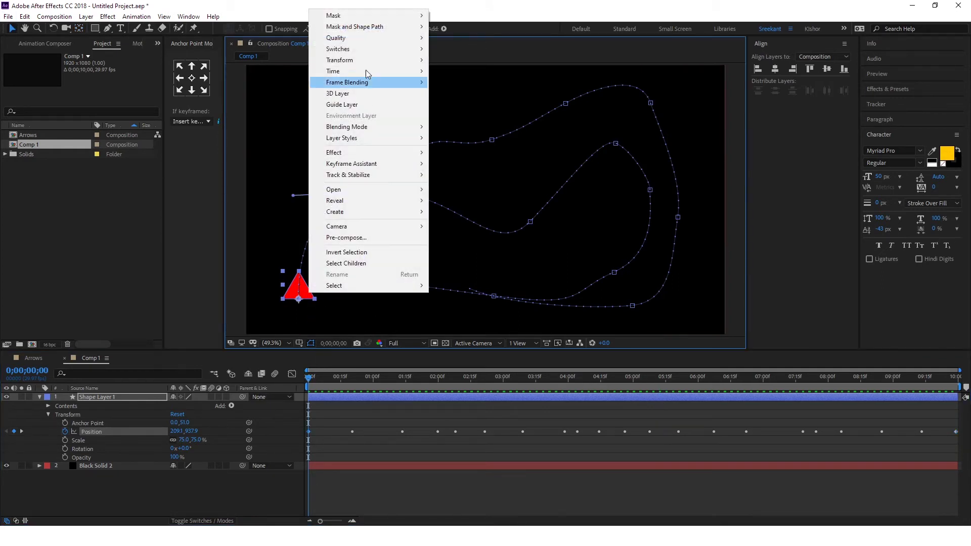
mouse_move(366, 62)
left_click(498, 229)
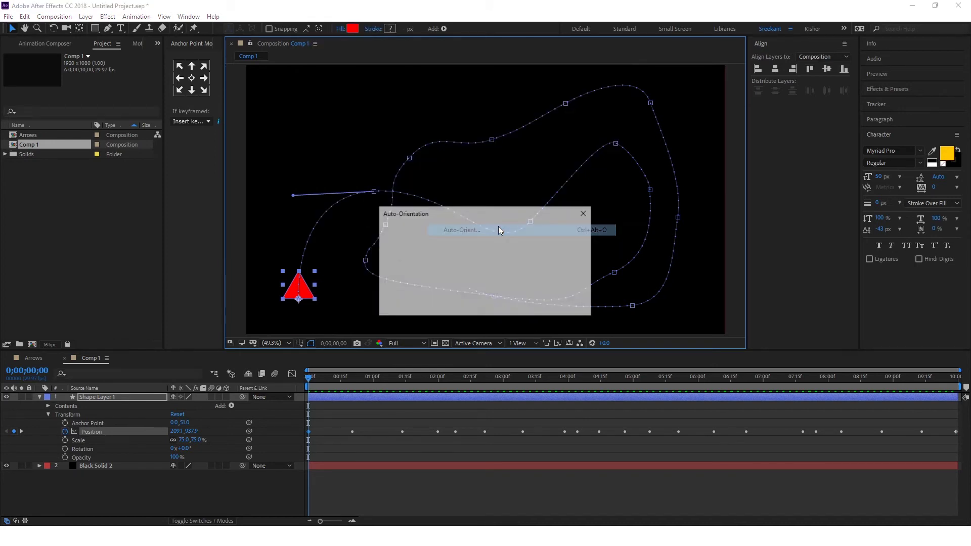
left_click(435, 256)
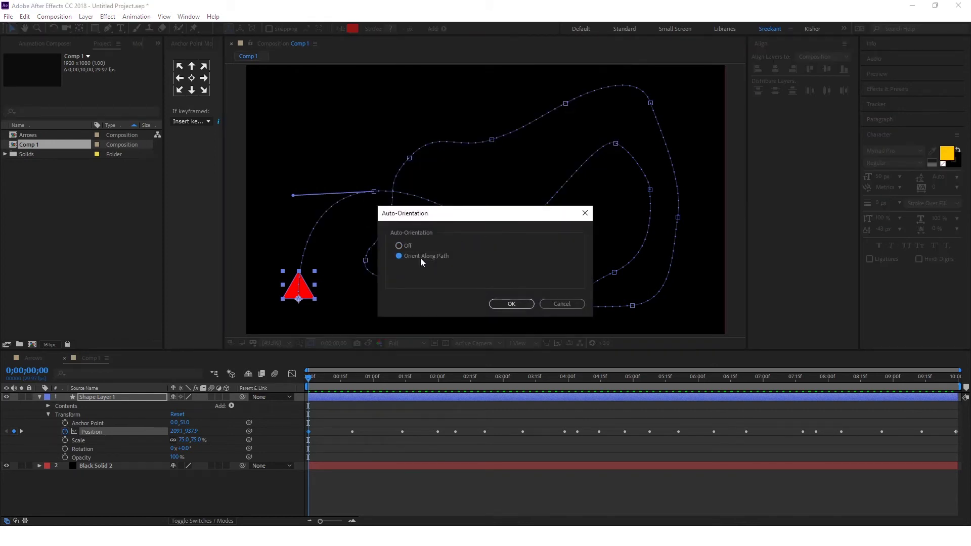
left_click(499, 304)
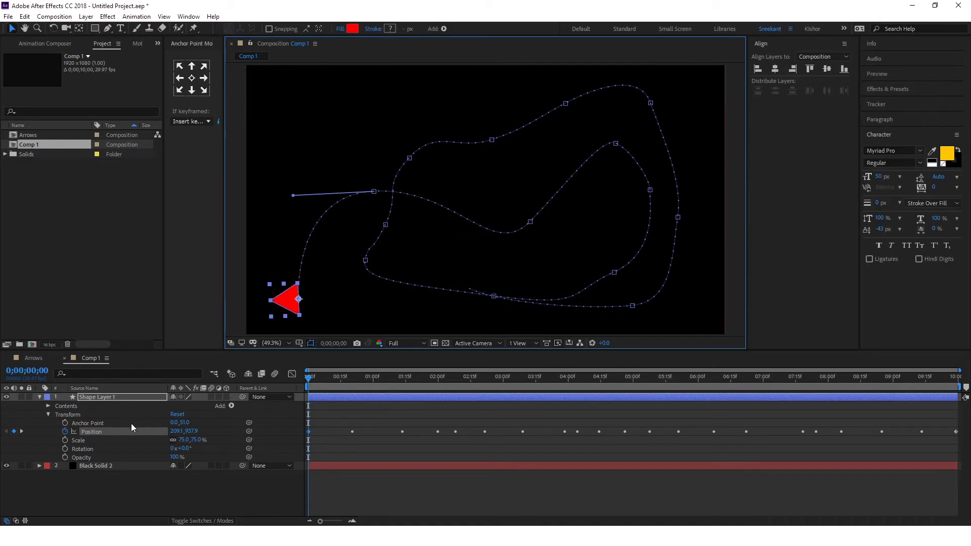
Set the triangle's rotation to 96° so its tip points along the path, and preview the motion.
left_click_drag(187, 450, 240, 453)
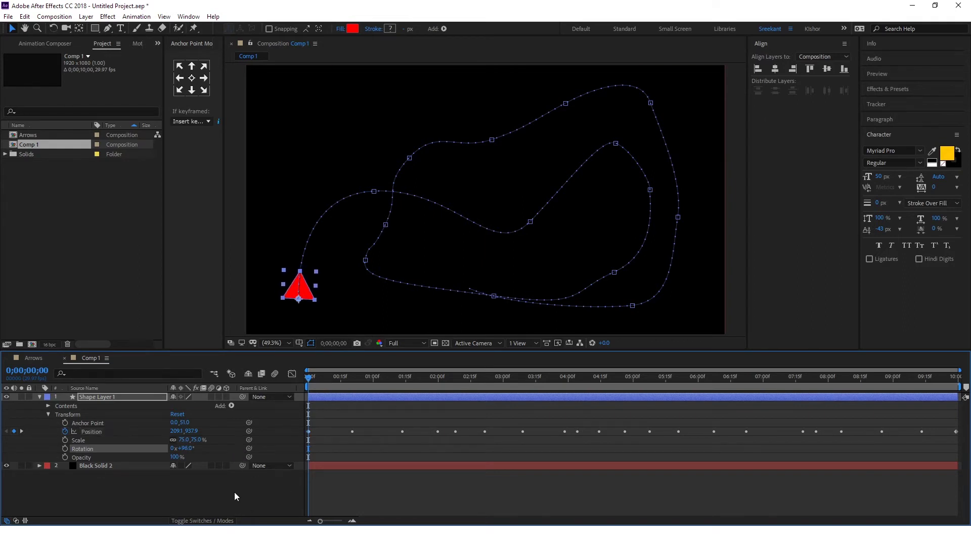
key("space")
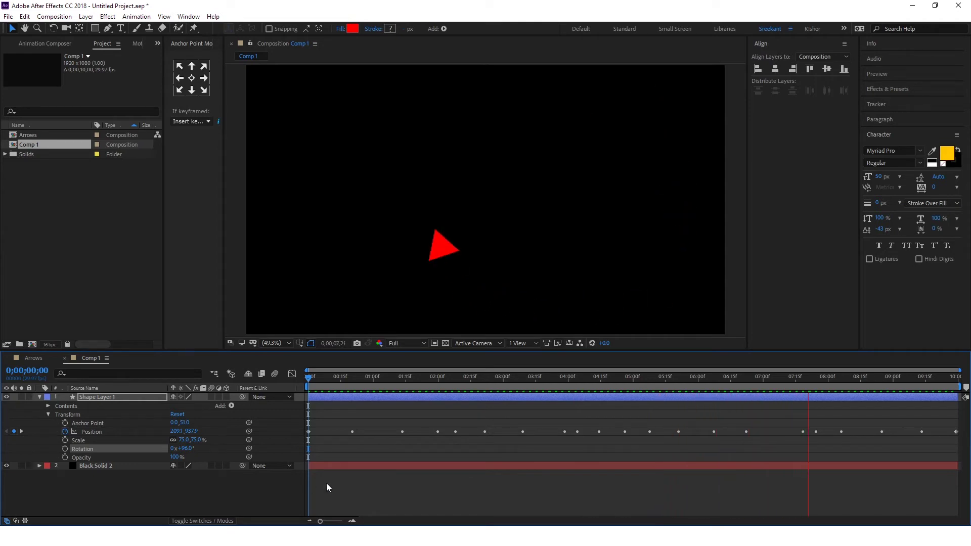
left_click(352, 383)
left_click_drag(340, 384, 300, 385)
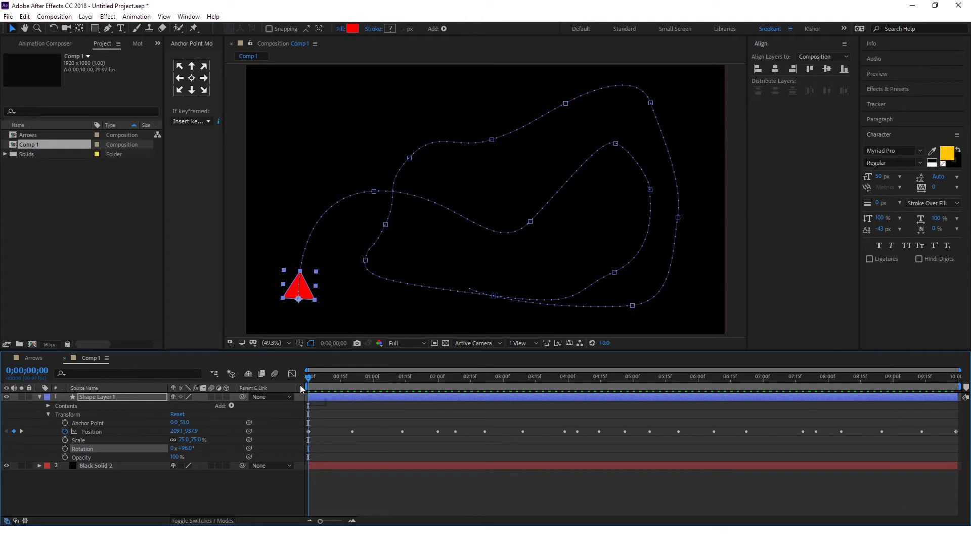
Apply the Stroke effect to the black solid with brush size 4 and the triangle's sampled red as its color.
left_click(317, 466)
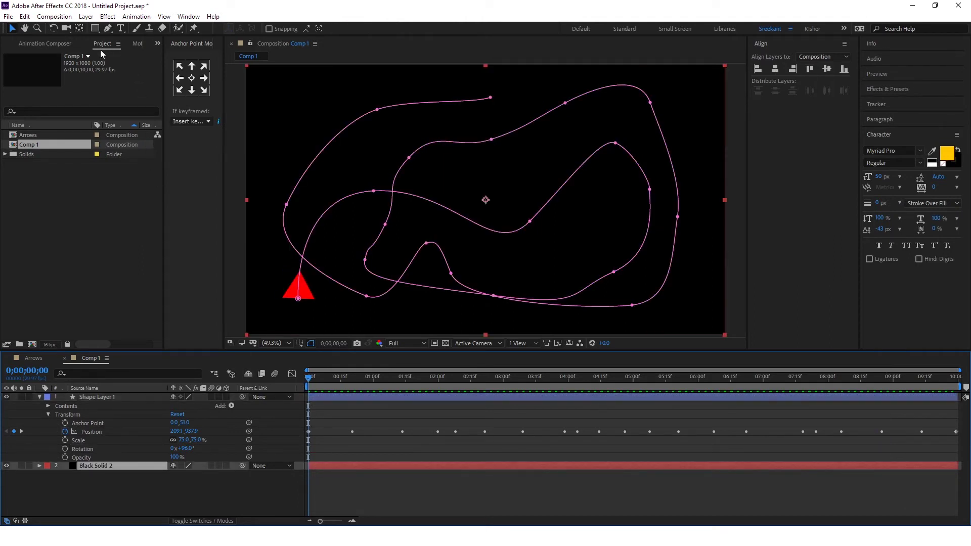
key("F3")
right_click(67, 116)
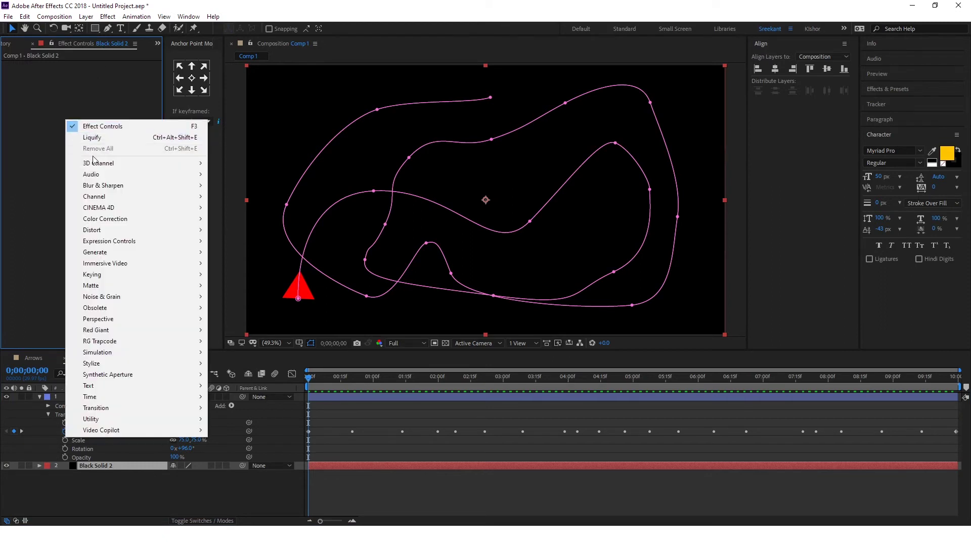
left_click(354, 465)
left_click(115, 17)
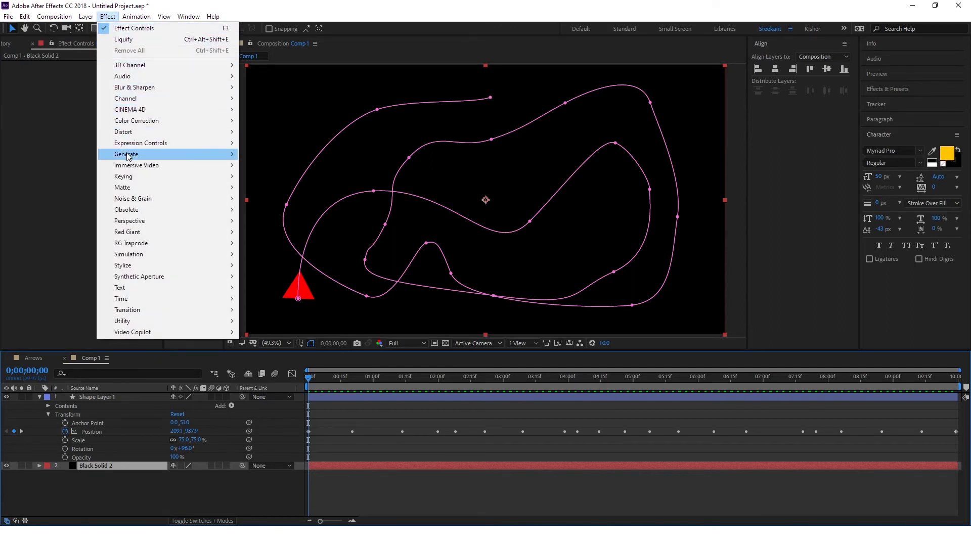
mouse_move(127, 156)
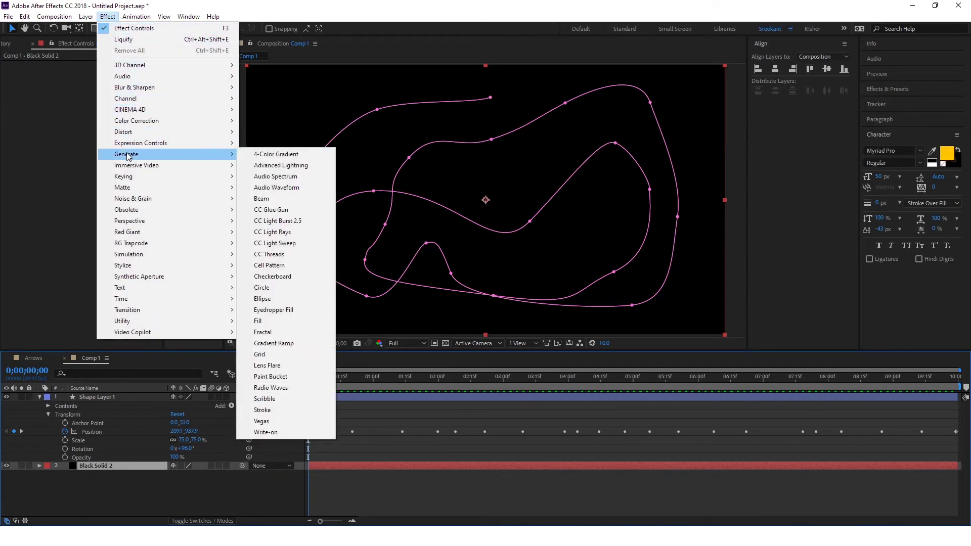
left_click(265, 410)
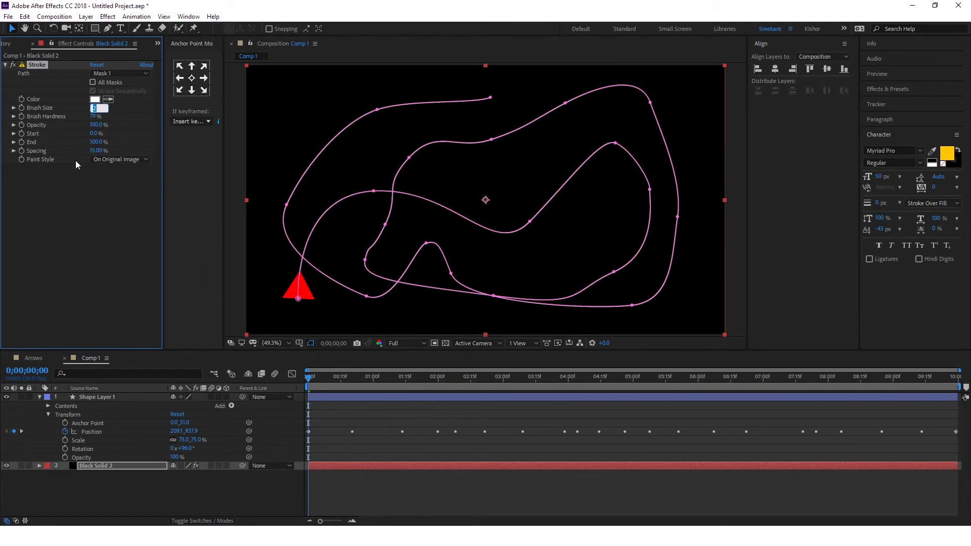
type("4")
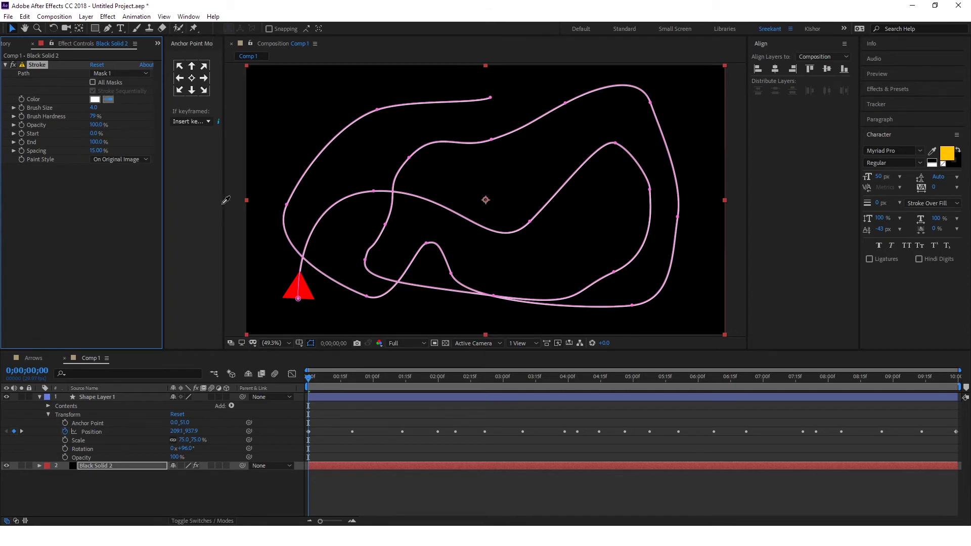
left_click(297, 288)
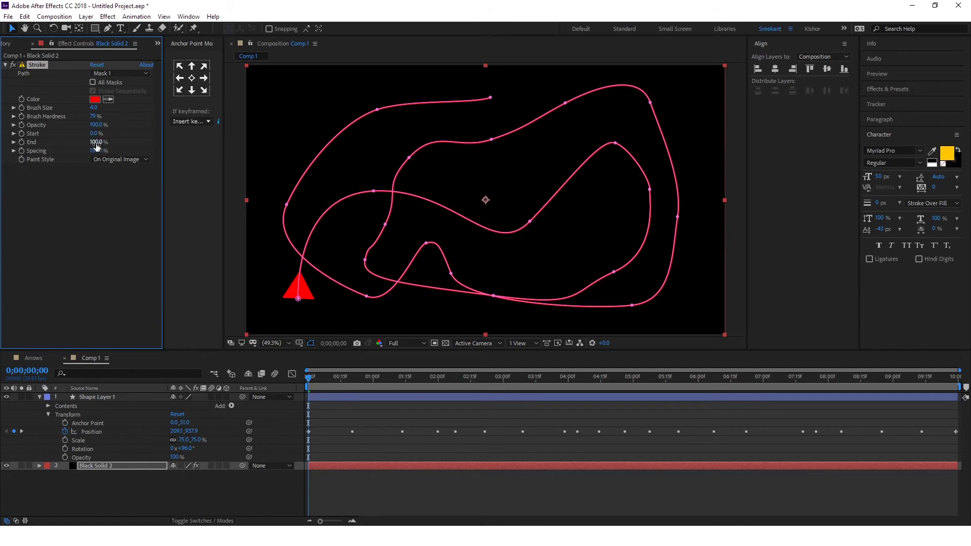
Keyframe the Stroke effect's End from 0% at the first frame to 100% at 0;00;09;29.
left_click(22, 142)
type("0")
key("Return")
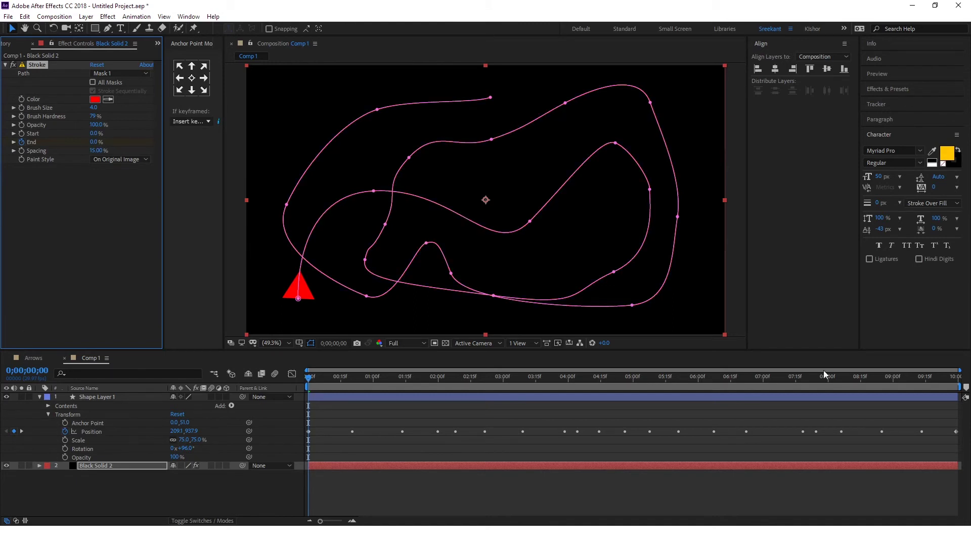
left_click(954, 378)
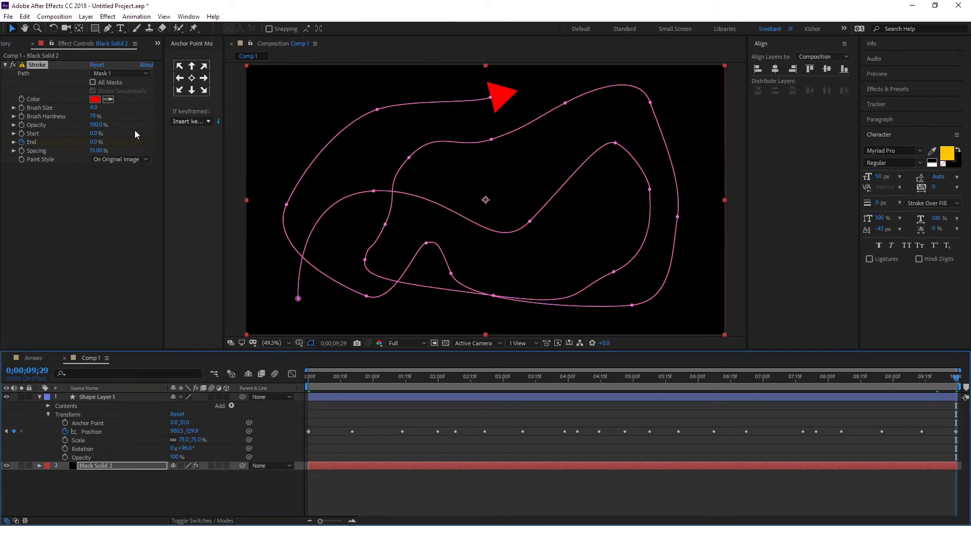
left_click(92, 142)
type("100")
key("Return")
Preview the line drawing behind the arrowhead from the start of the composition.
left_click_drag(450, 380, 236, 399)
left_click(339, 479)
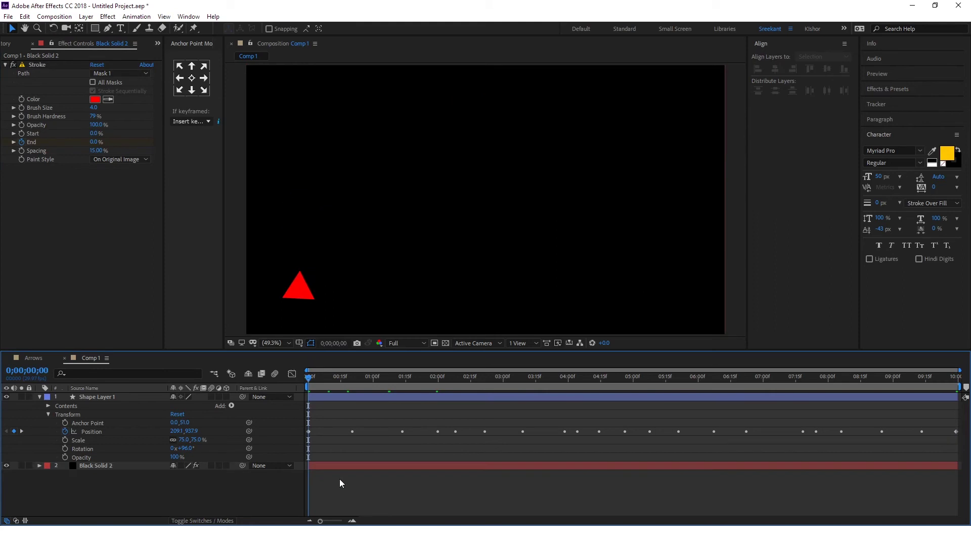
key("space")
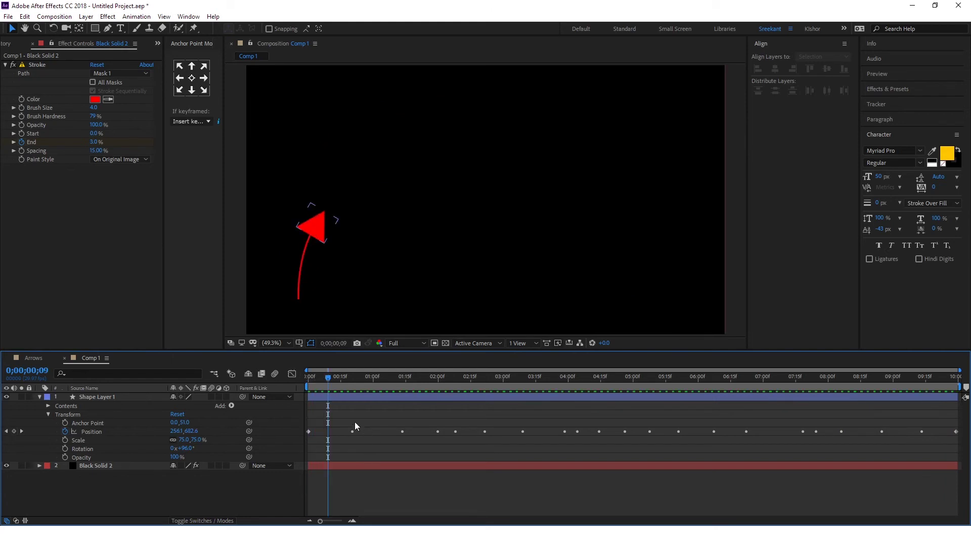
Scale the triangle layer to 38% and change its fill color to orange FF9000.
left_click(112, 398)
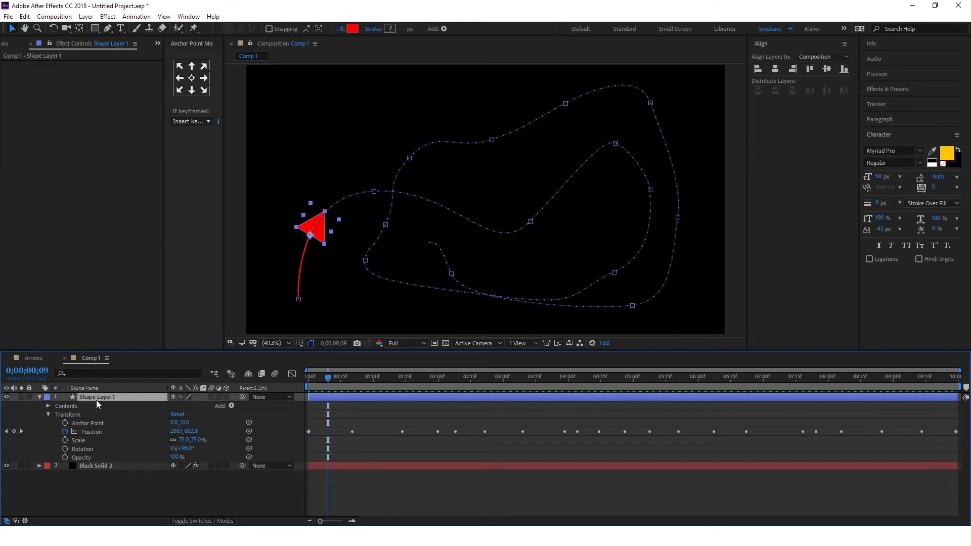
left_click_drag(184, 439, 171, 440)
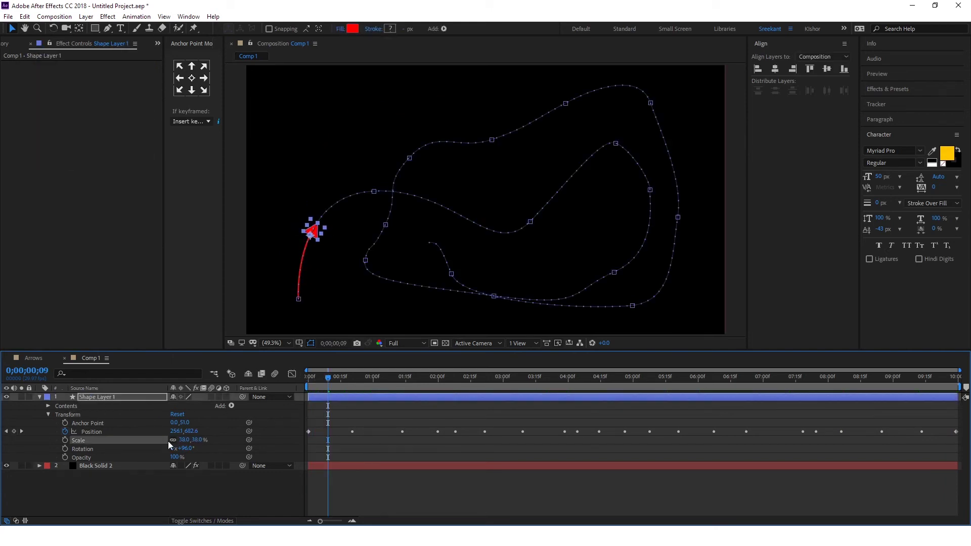
left_click(353, 29)
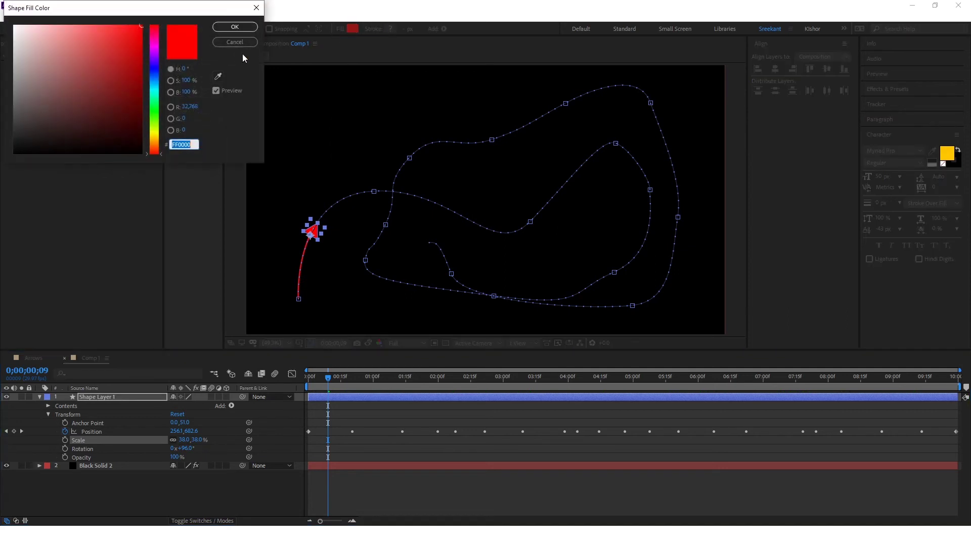
left_click_drag(155, 92, 155, 142)
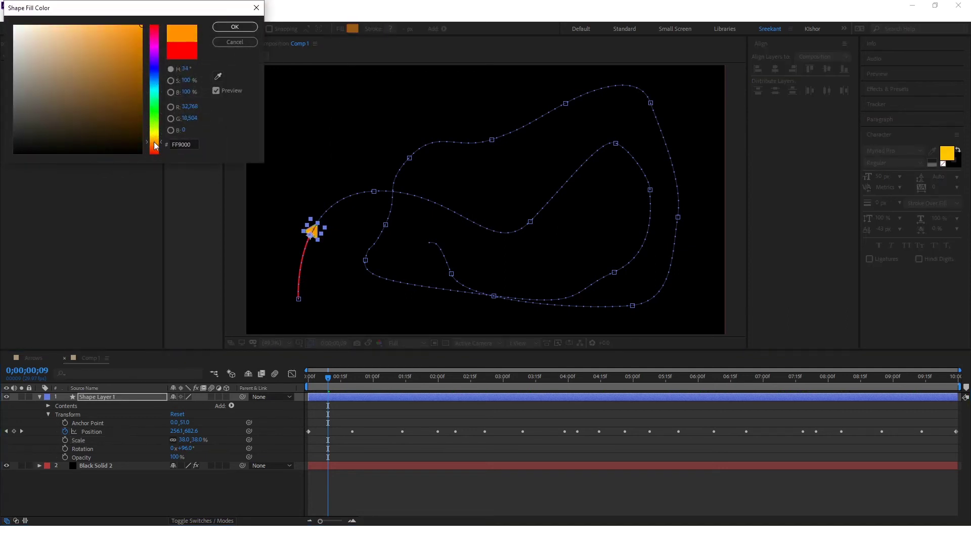
left_click(234, 26)
left_click(369, 489)
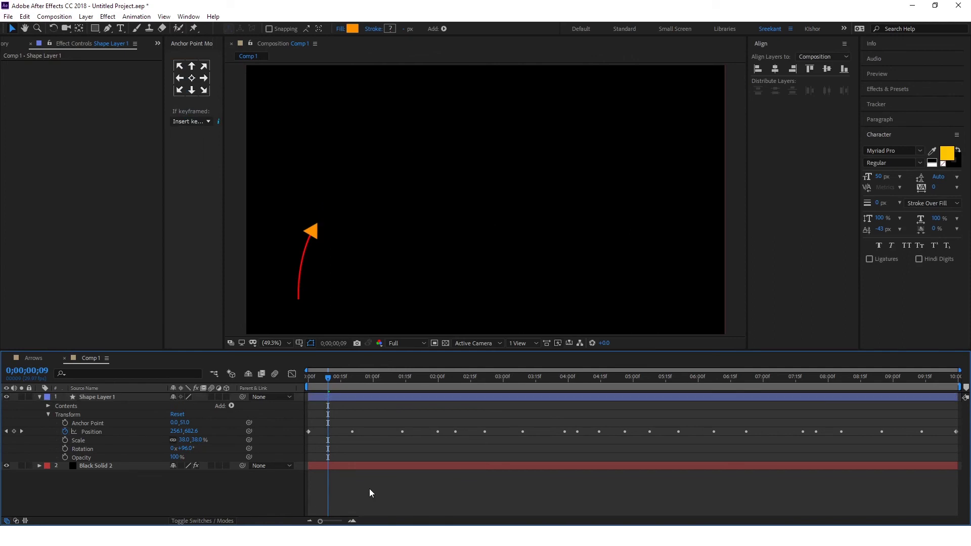
Preview the animation with the smaller orange arrowhead leading the red line.
key("space")
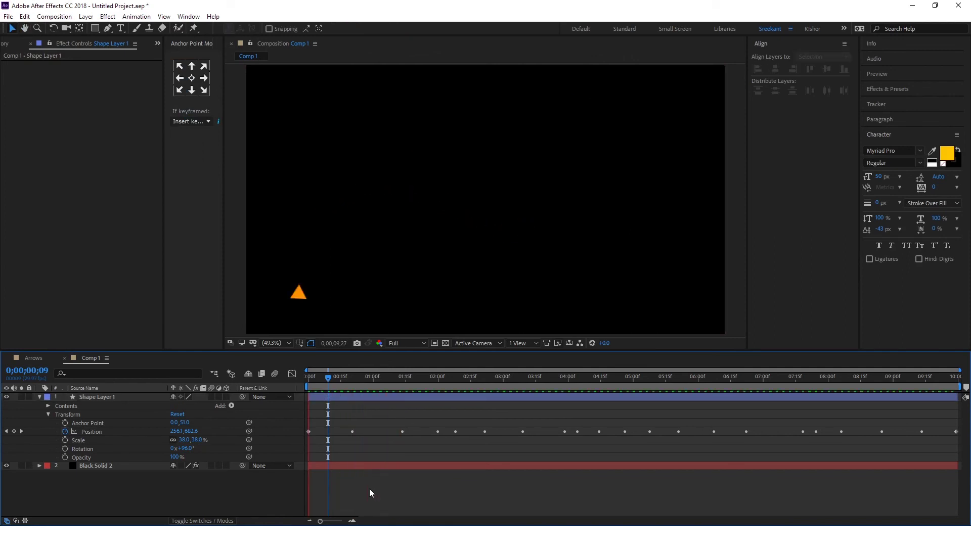
key("space")
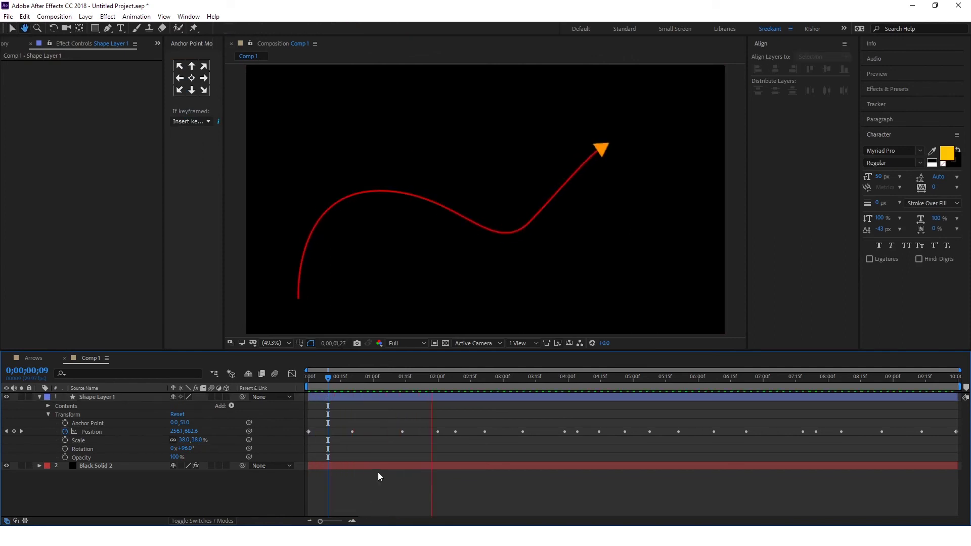
left_click_drag(320, 288, 395, 222)
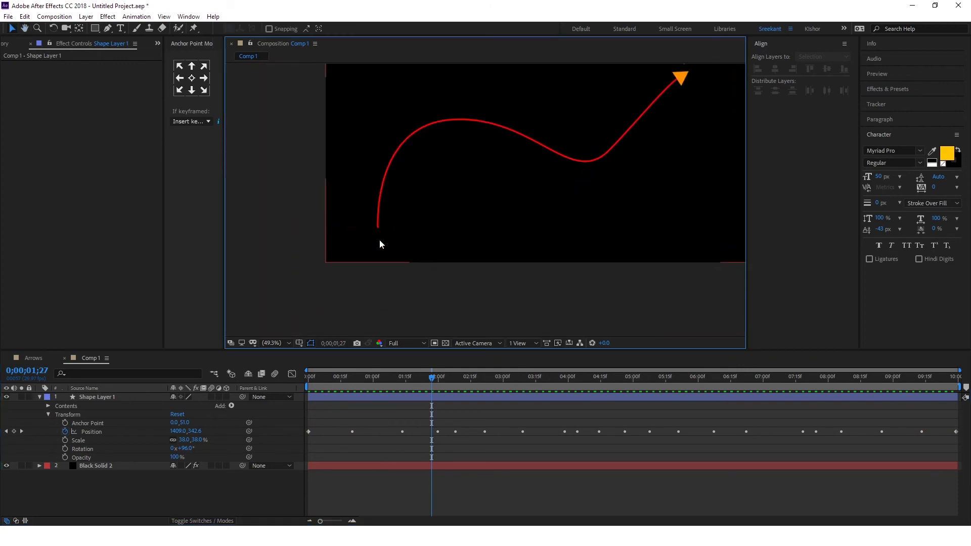
Apply the Liquify effect to the Black Solid 2 layer and hide the mask path outlines in the composition view.
left_click(335, 466)
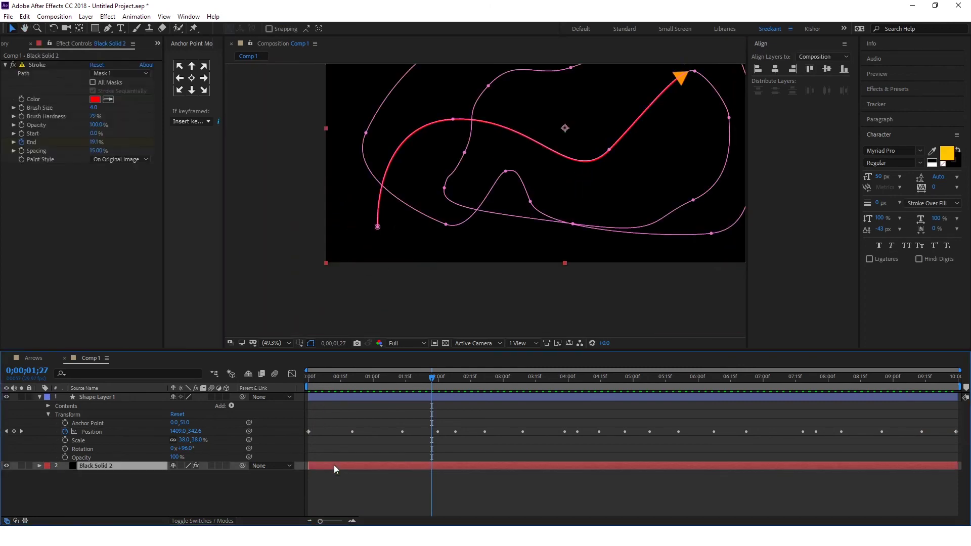
right_click(70, 184)
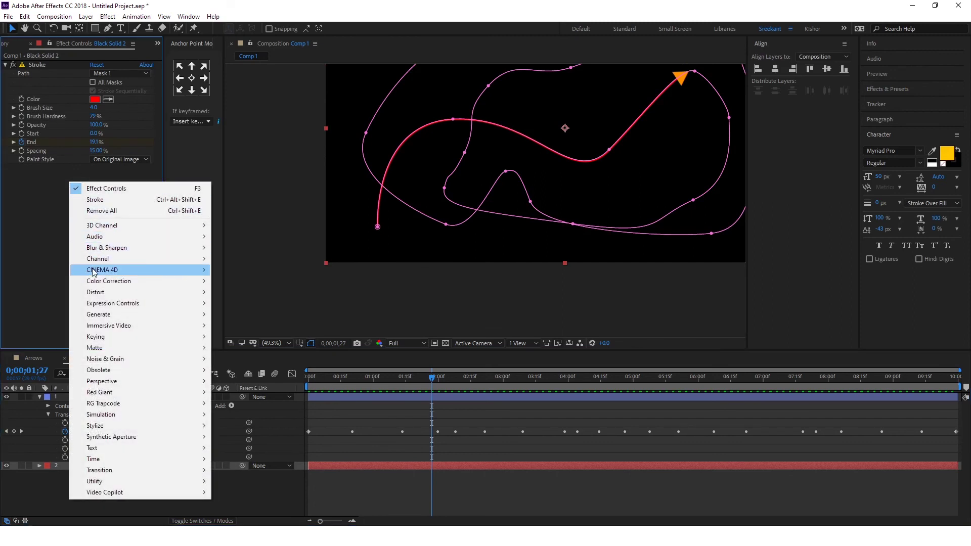
mouse_move(94, 293)
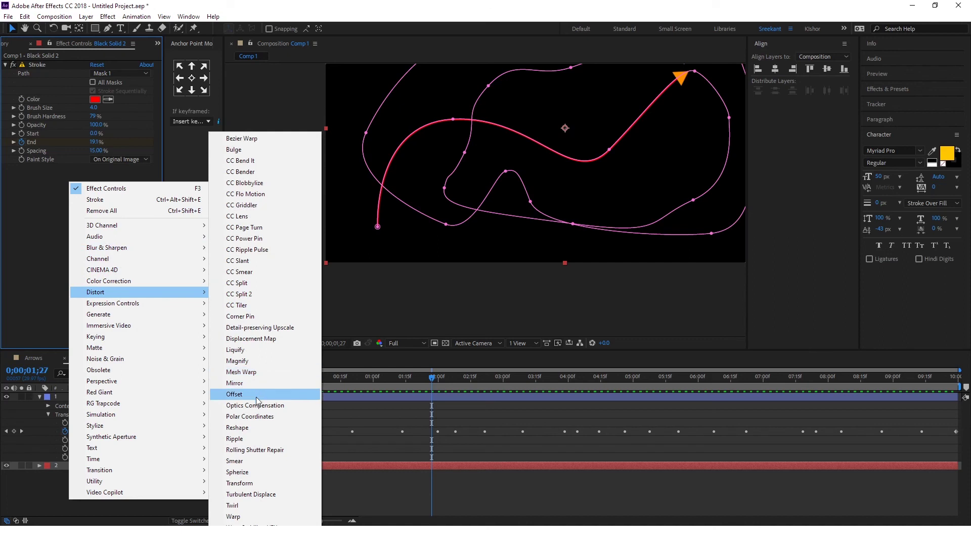
left_click(247, 349)
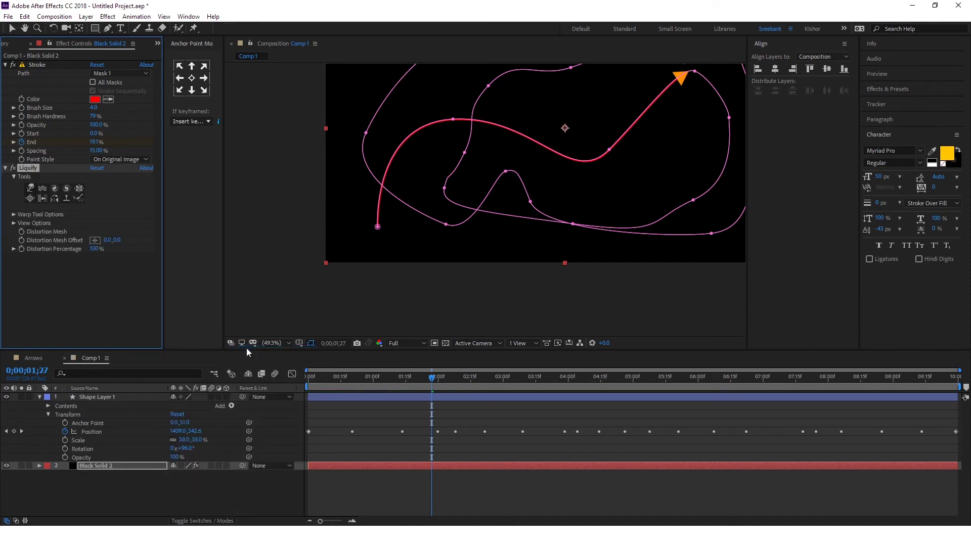
left_click(311, 343)
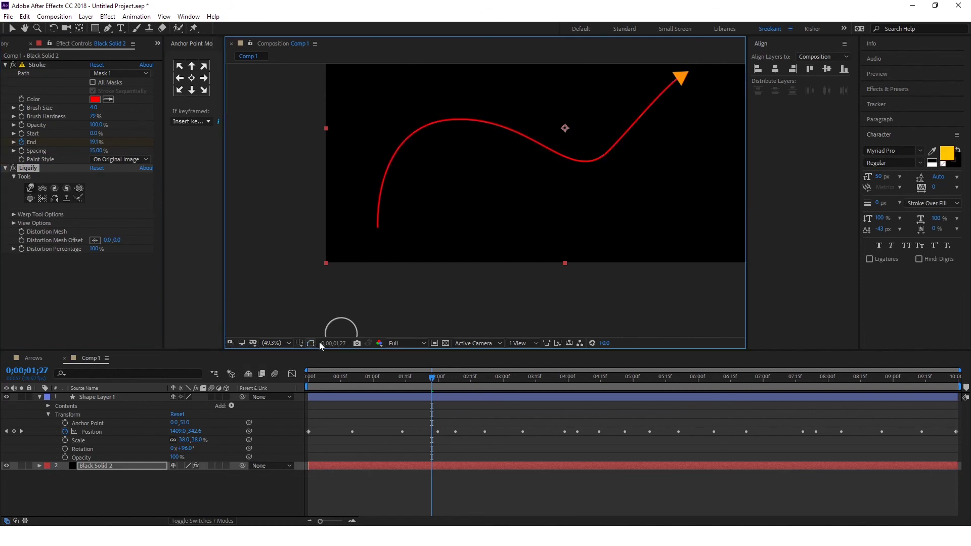
Taper the starting end of the red line with Liquify's Pucker tool, brushing down along its lower stretch.
key("slash")
mouse_move(341, 225)
left_mouse_down()
mouse_move(426, 246)
mouse_move(427, 229)
left_mouse_up()
left_click_drag(412, 175, 391, 179)
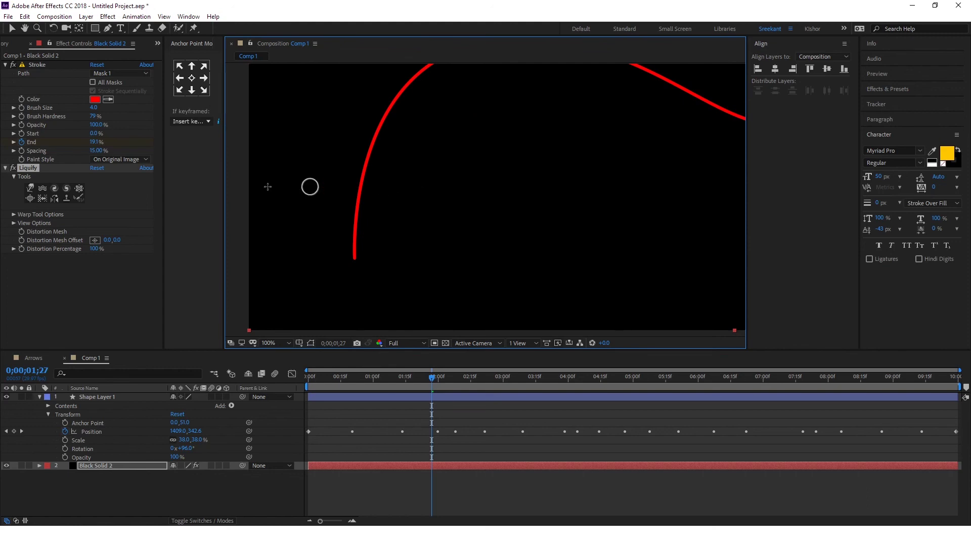
left_click(80, 191)
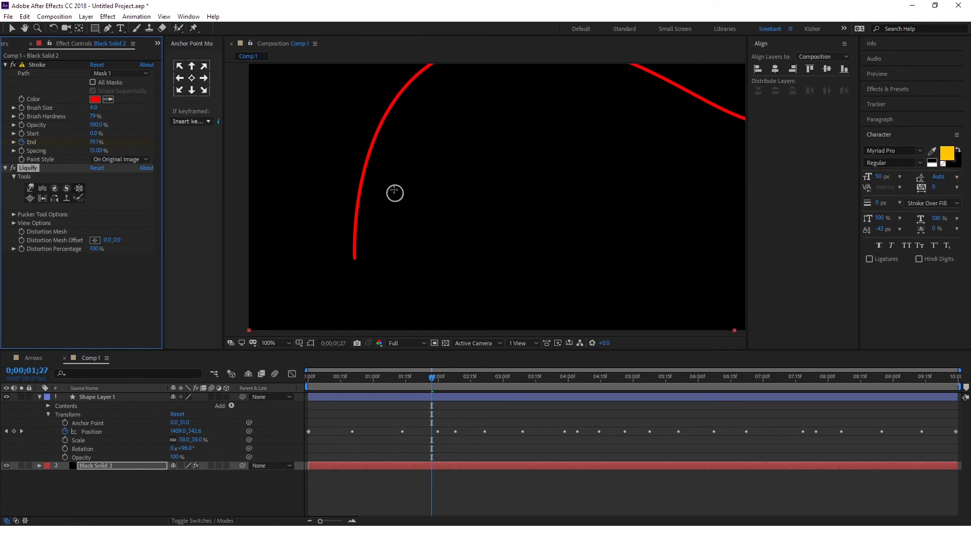
left_click_drag(360, 183, 358, 197)
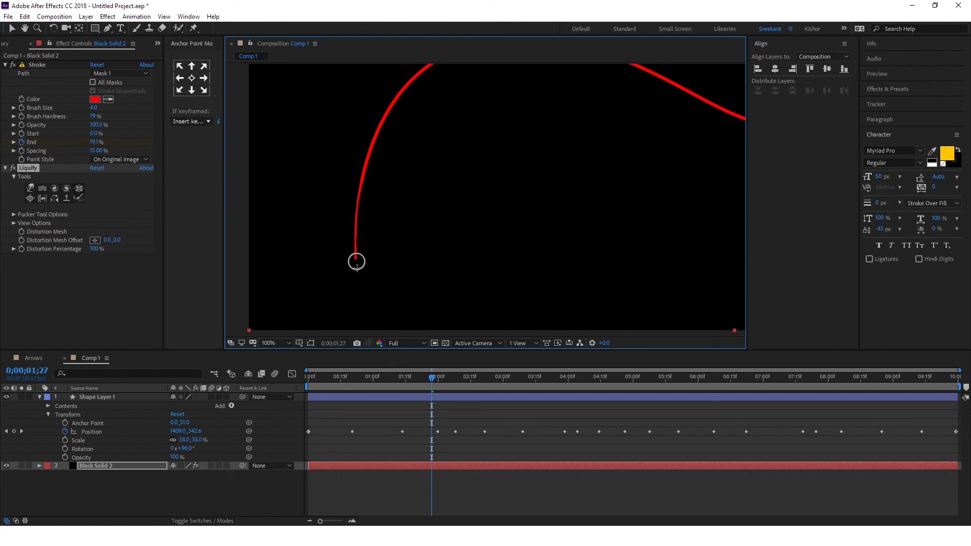
mouse_move(354, 242)
left_mouse_down()
mouse_move(353, 275)
mouse_move(353, 250)
left_mouse_up()
Fit the whole composition in view and preview the line with its tapered tail from the first frame.
left_click(288, 343)
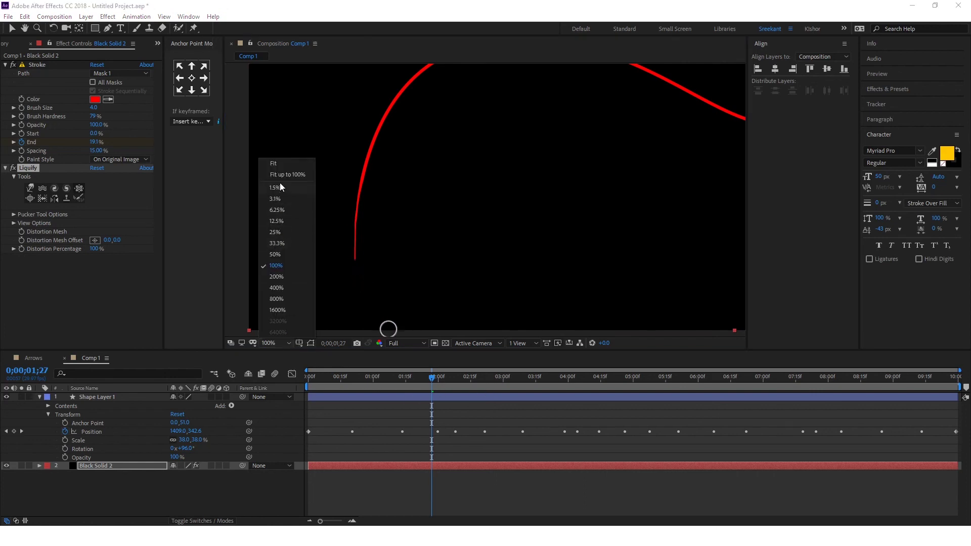
left_click(275, 164)
left_click(431, 487)
key("Home")
key("space")
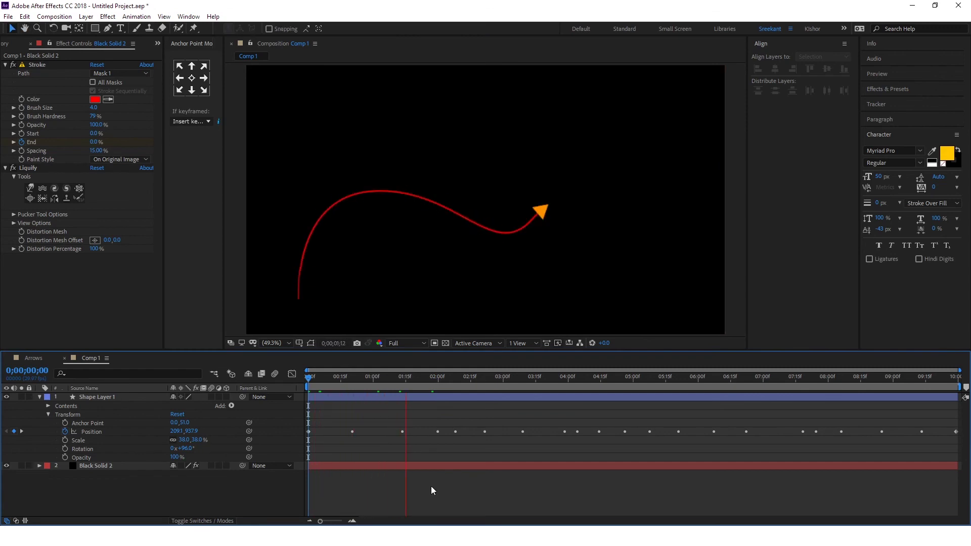